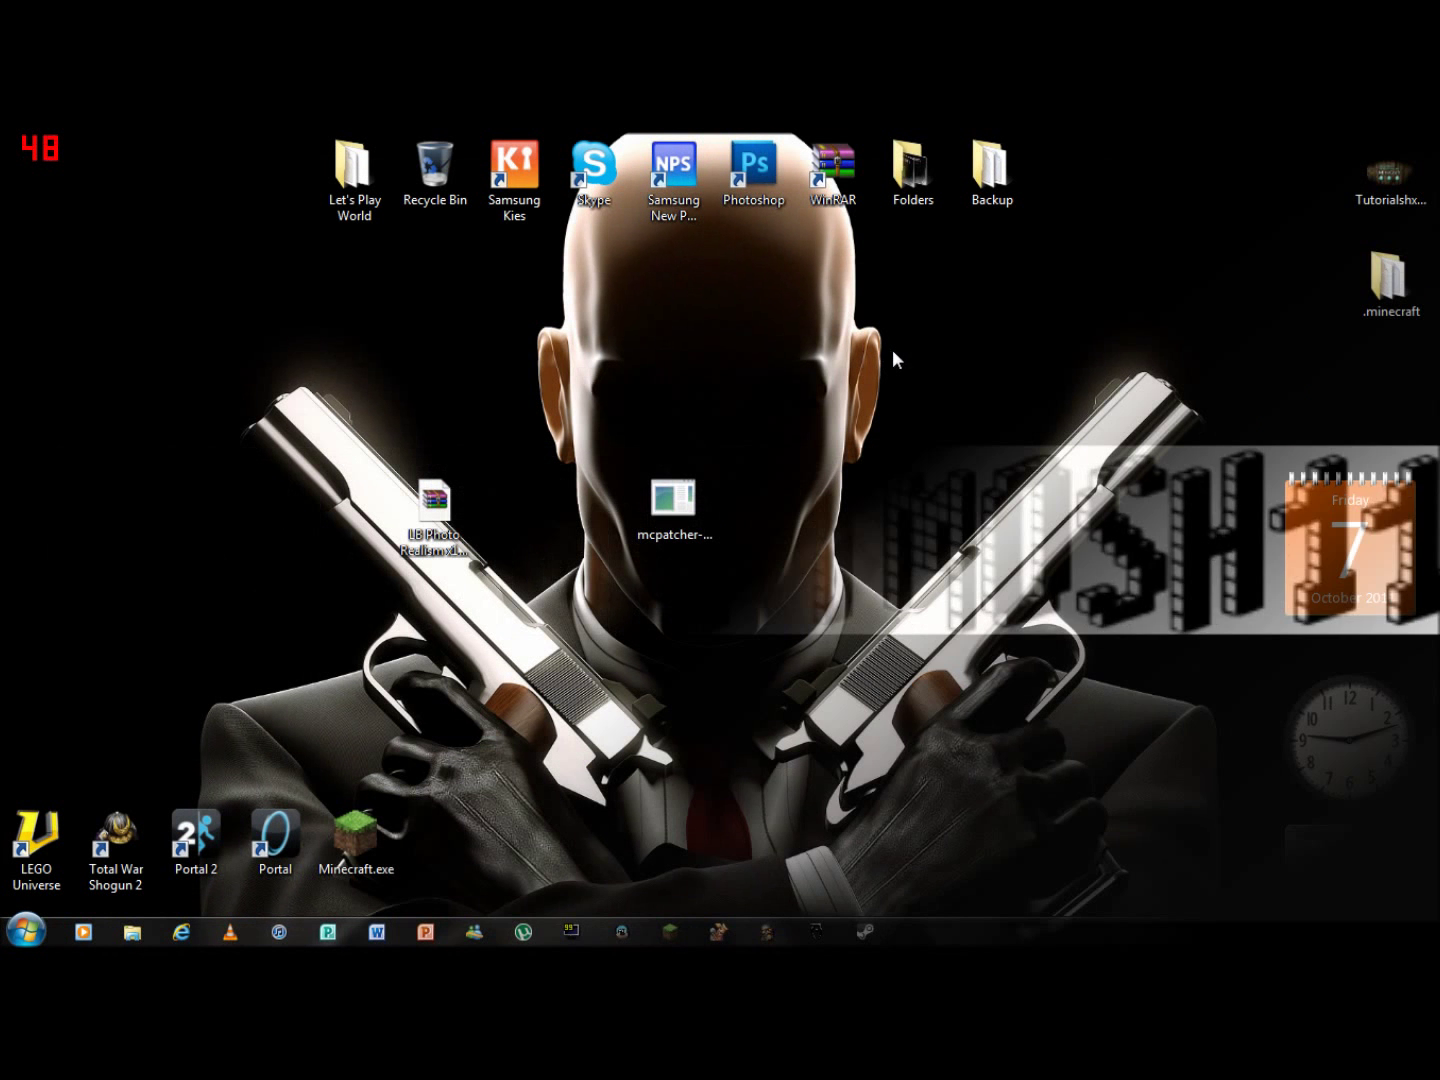
Select the downloaded LB Photo Realism texture pack zip on the desktop.
mouse_move(410, 347)
mouse_down()
mouse_move(900, 625)
mouse_move(757, 475)
mouse_up()
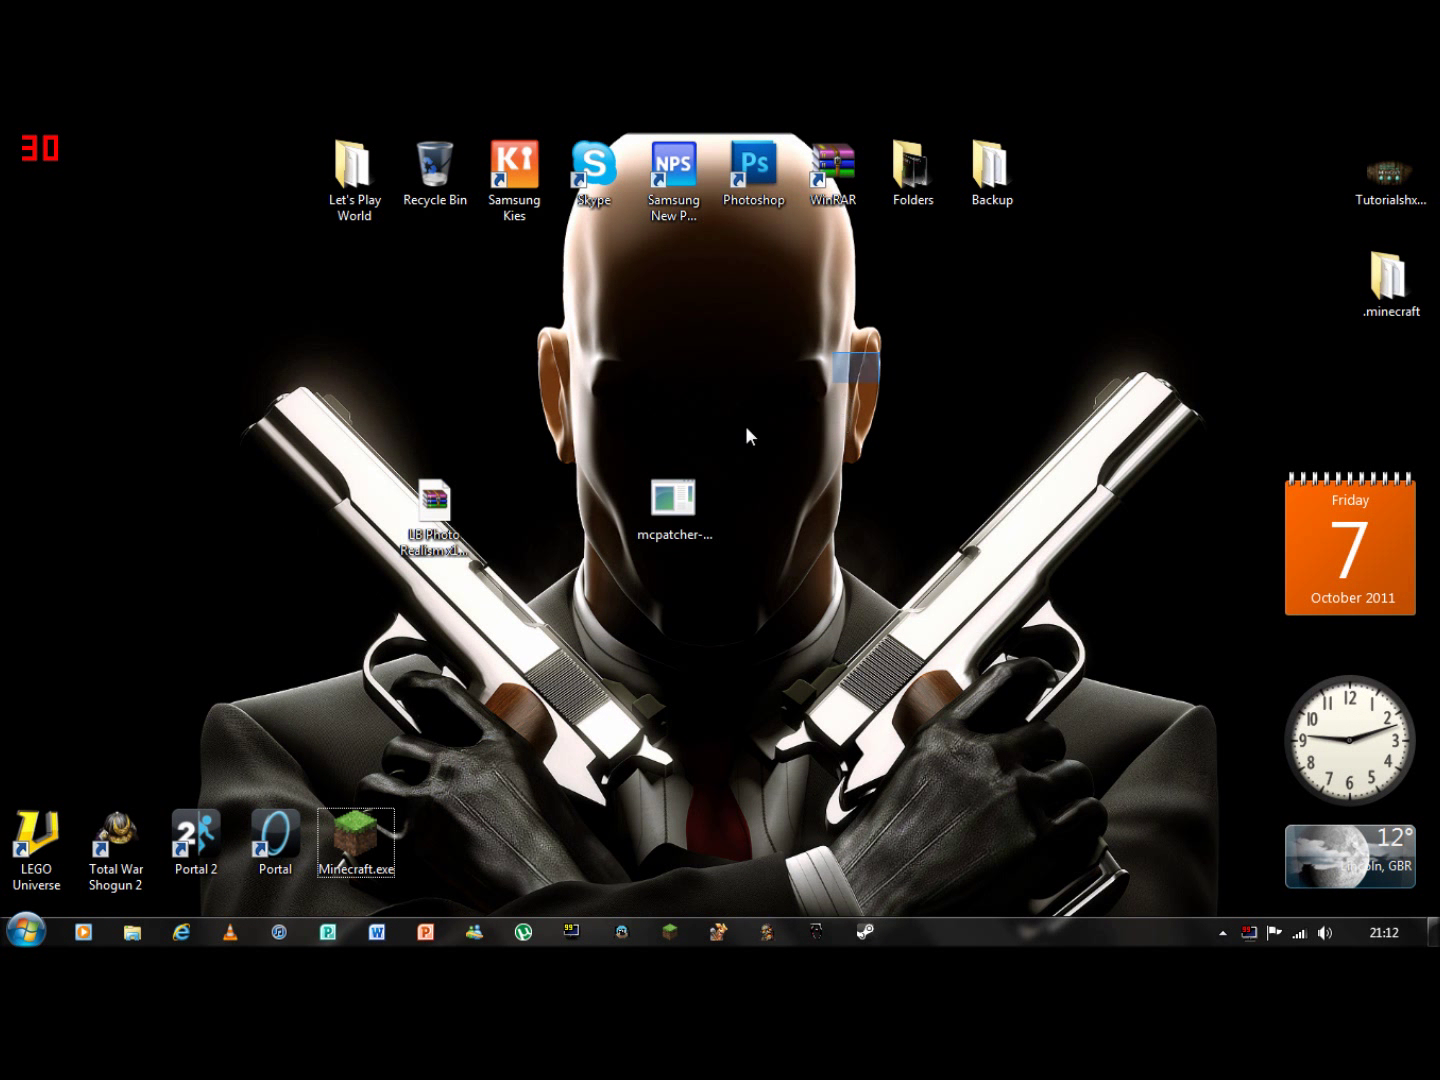
drag(879, 352, 295, 662)
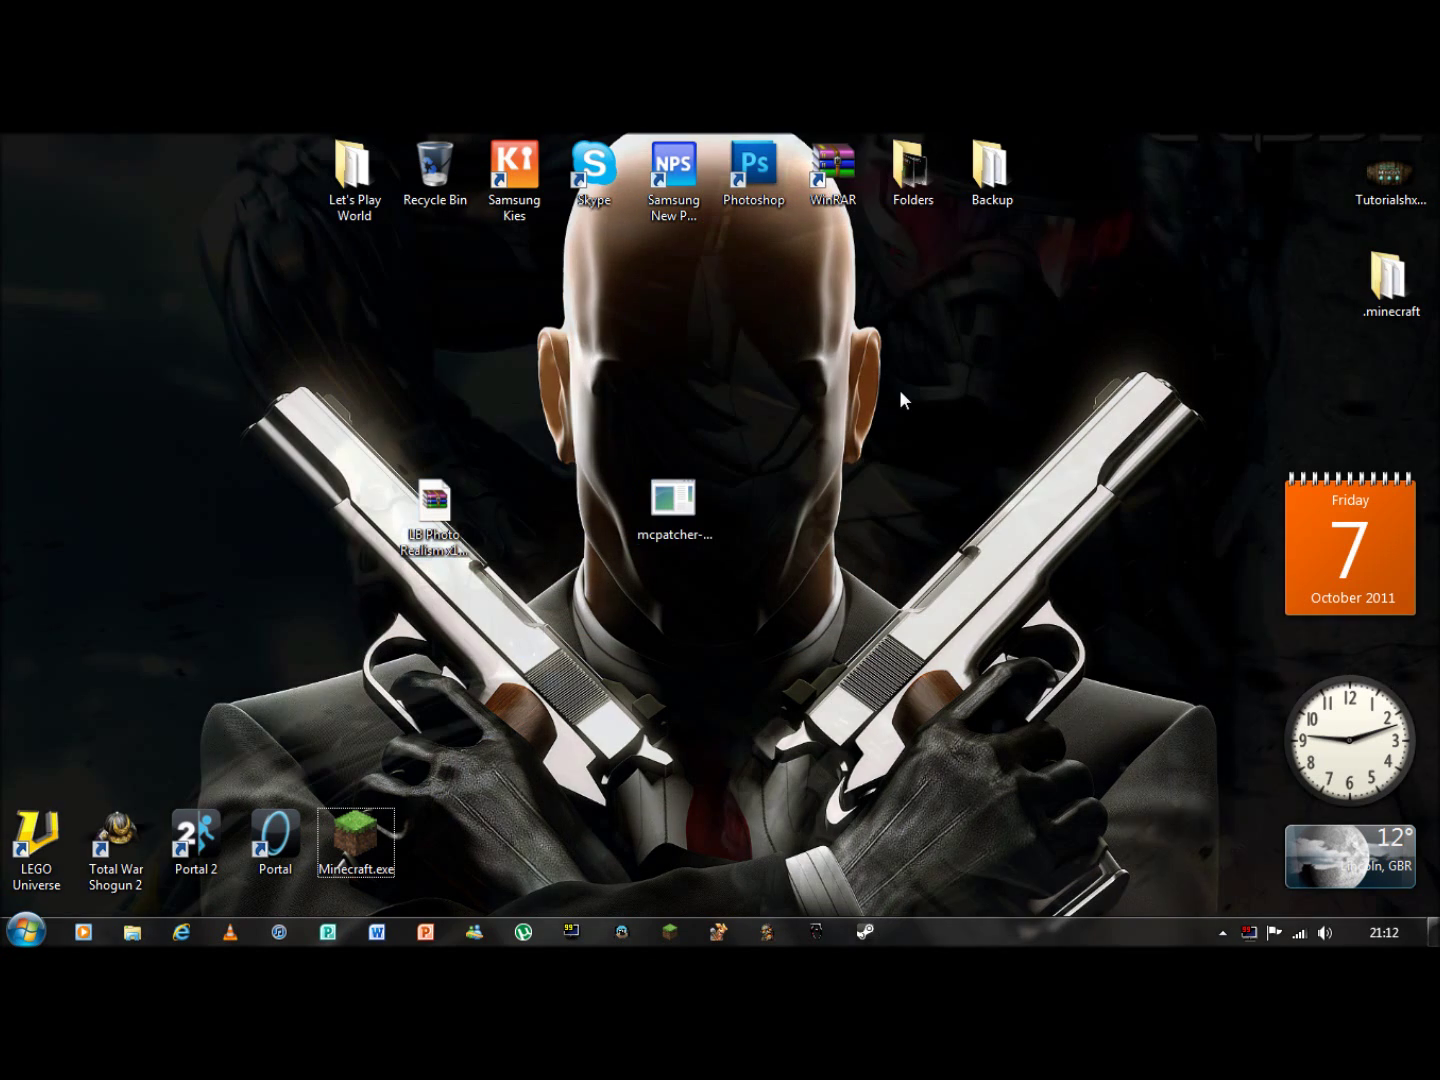
mouse_move(900, 386)
mouse_down()
mouse_move(646, 566)
mouse_move(257, 617)
mouse_move(268, 657)
mouse_up()
click(733, 569)
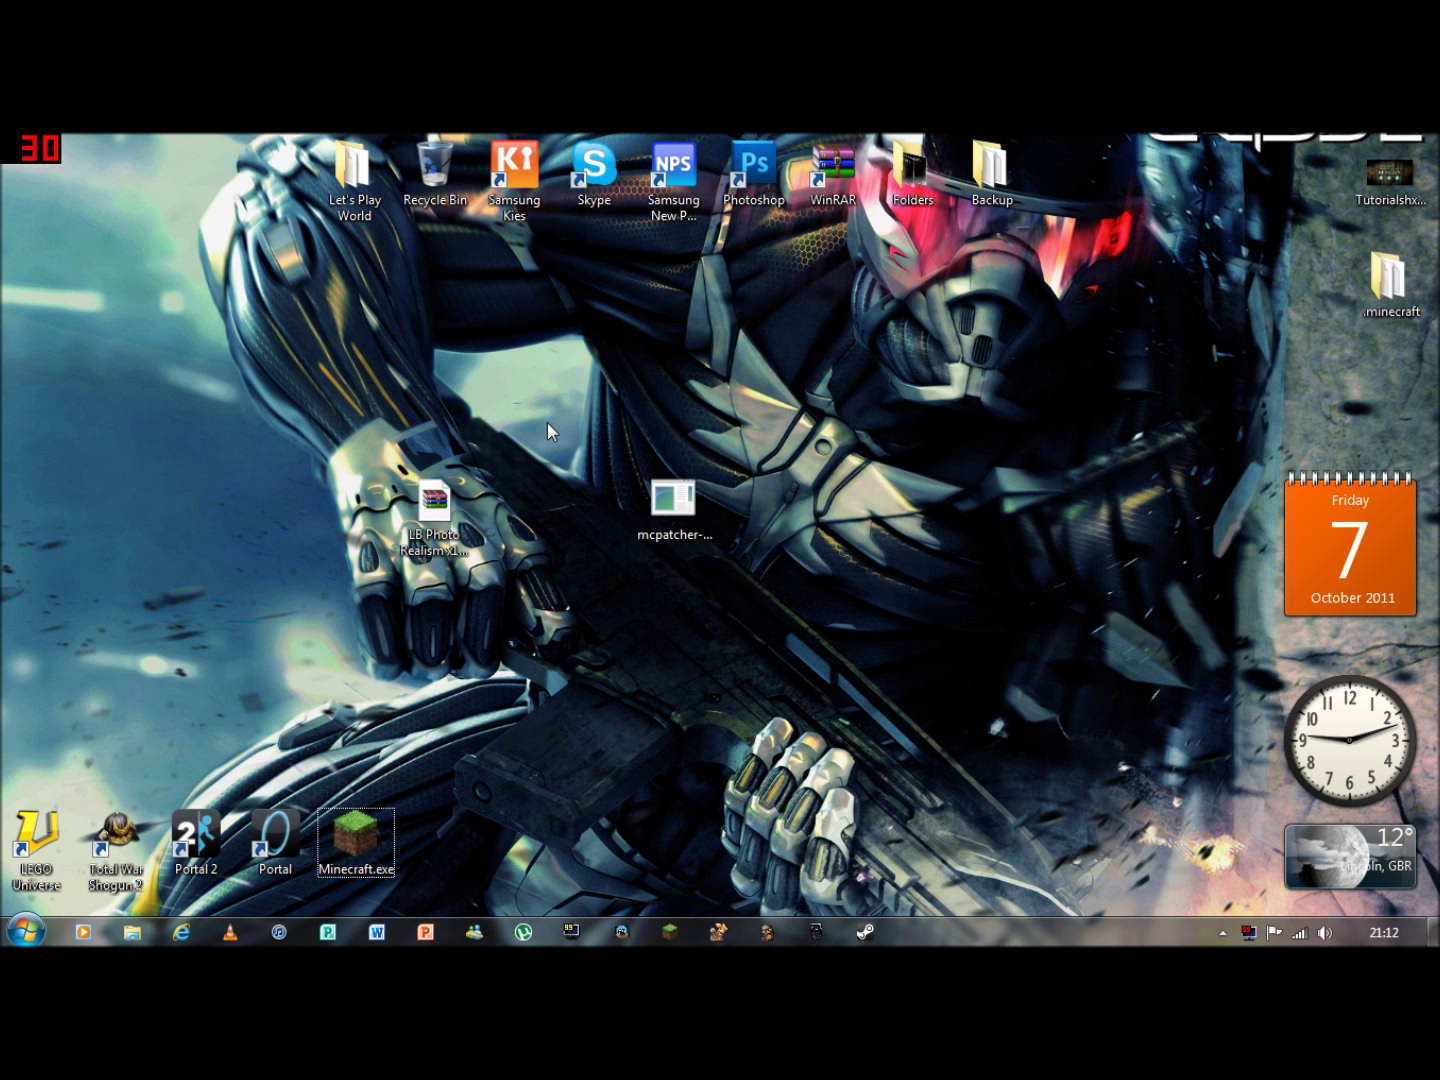
mouse_move(553, 419)
mouse_down()
mouse_move(312, 589)
mouse_move(308, 652)
mouse_move(333, 600)
mouse_up()
click(687, 597)
mouse_move(535, 410)
mouse_down()
mouse_move(310, 660)
mouse_move(354, 646)
mouse_up()
click(689, 616)
click(673, 645)
Select the mcpatcher-2.1.2.exe file on the desktop.
drag(849, 389, 525, 630)
click(895, 410)
drag(502, 399, 372, 597)
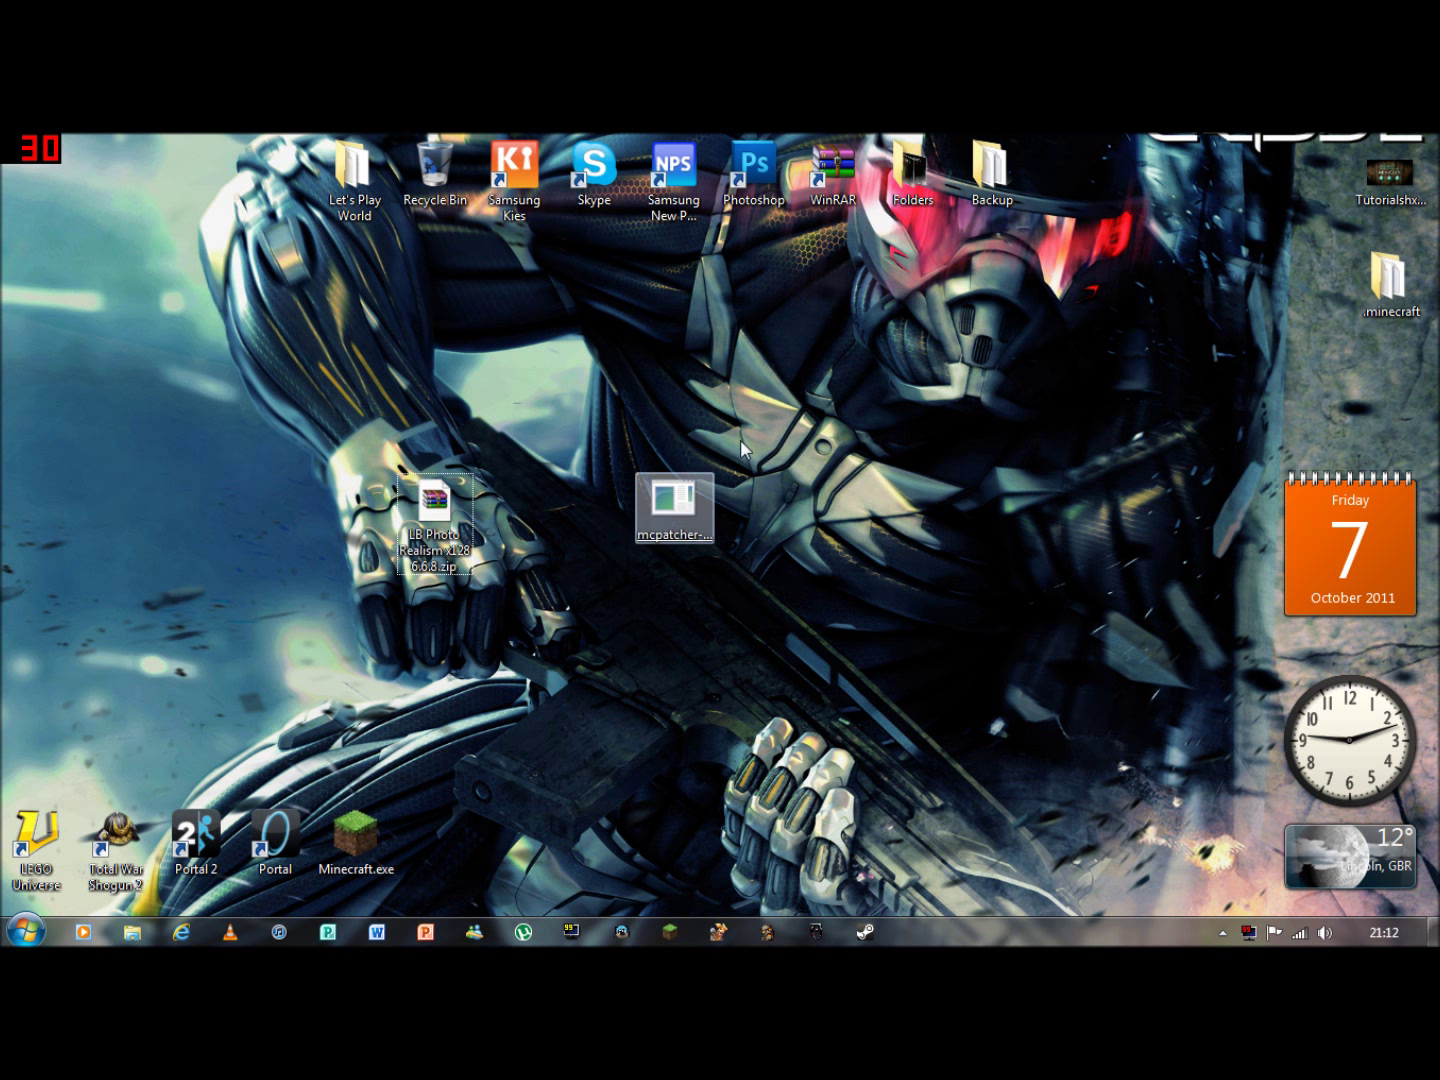
mouse_move(792, 404)
mouse_down()
mouse_move(584, 622)
mouse_move(570, 619)
mouse_up()
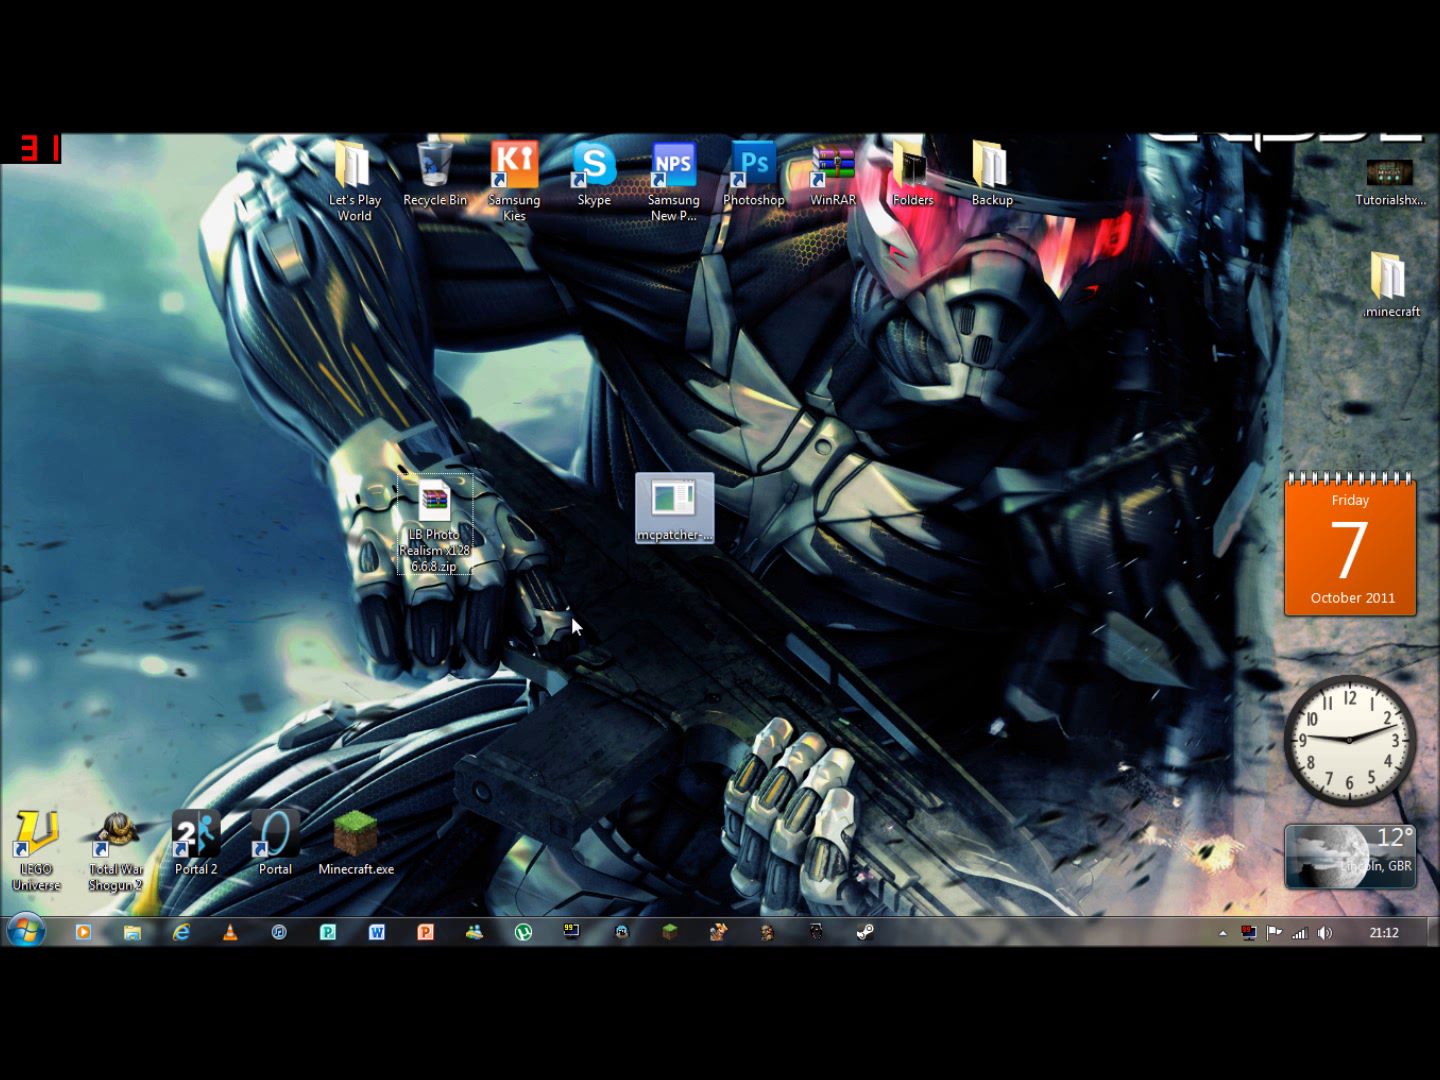
click(815, 453)
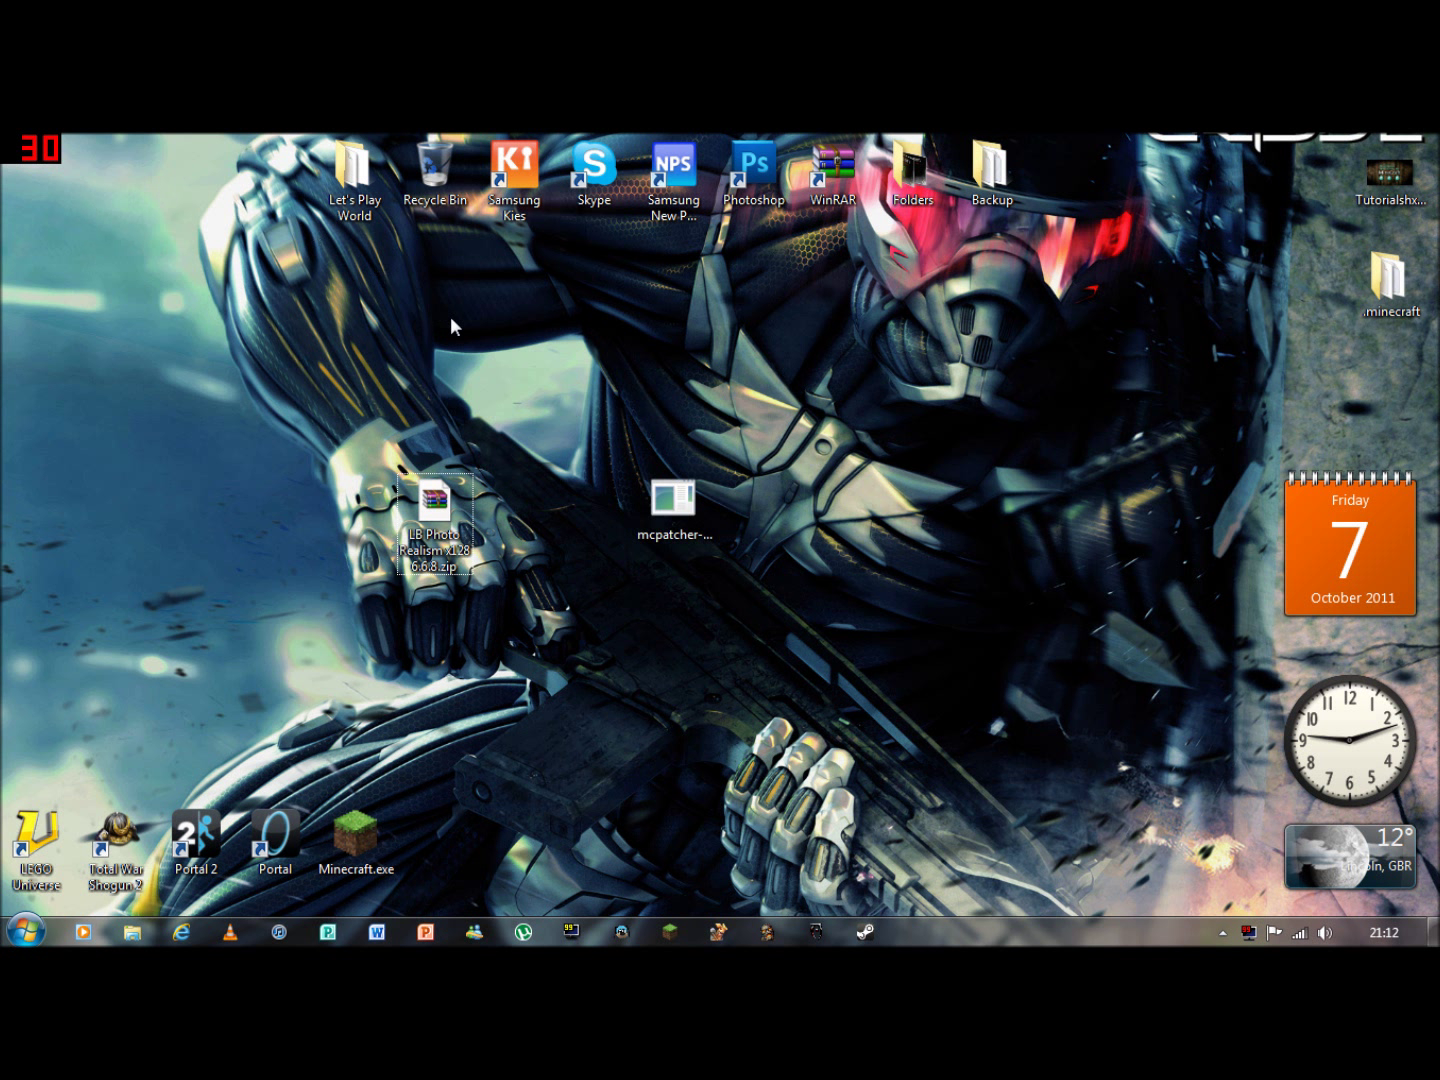
click(679, 496)
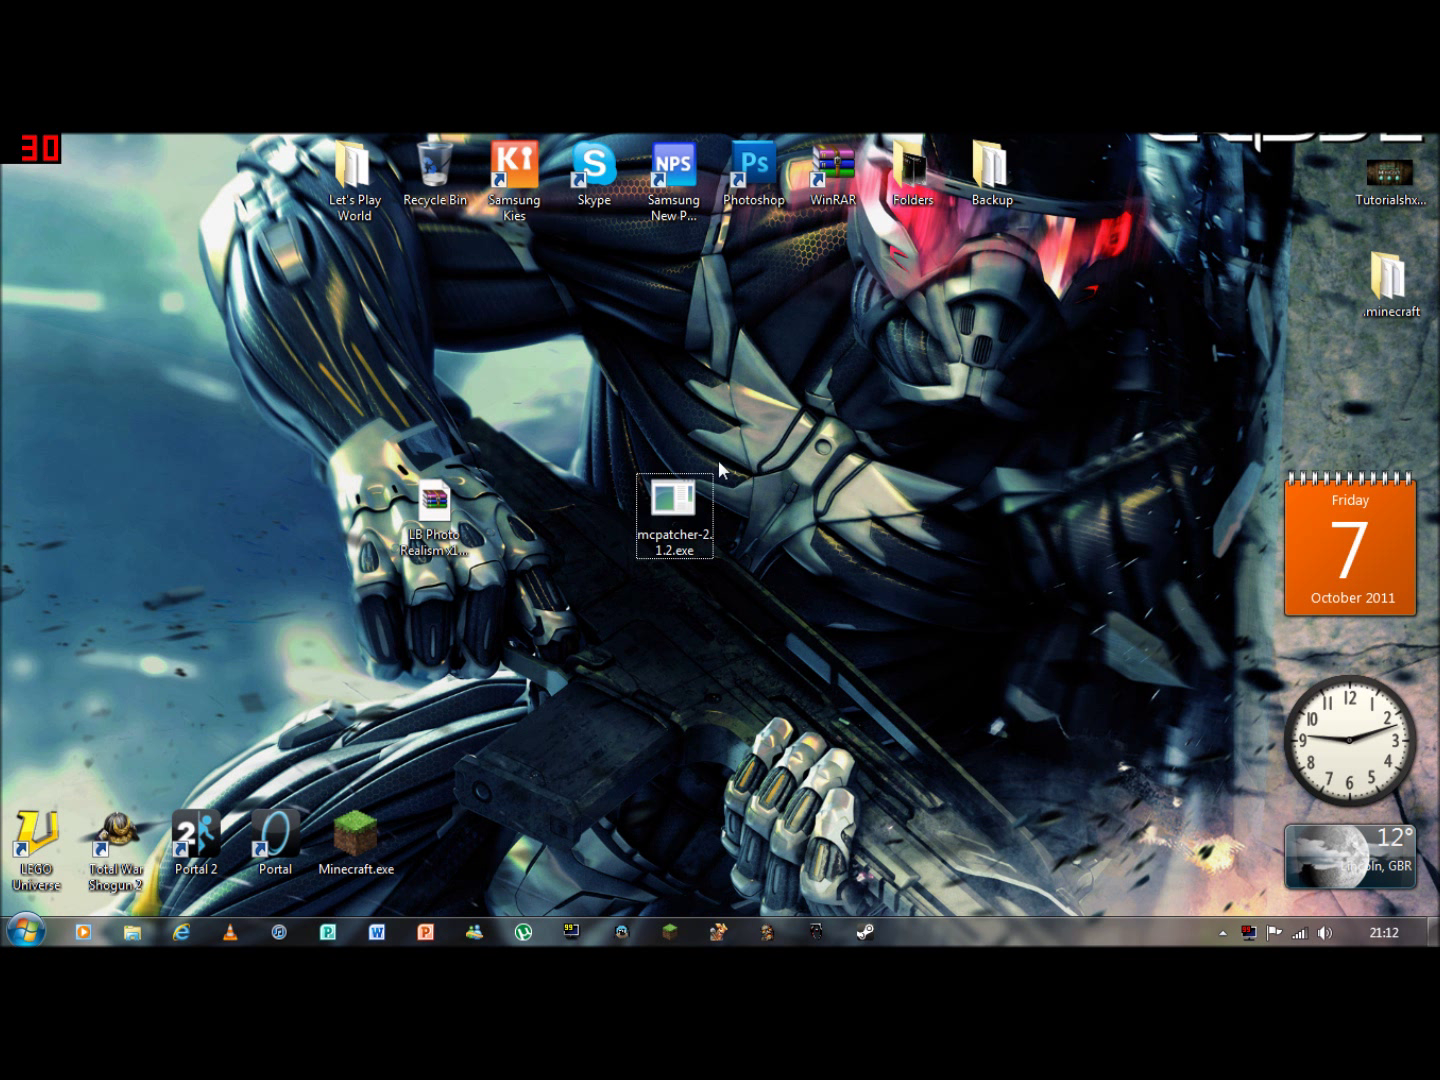
Run mcpatcher-2.1.2.exe, enable Better Grass alongside HD Textures and HD Font, and patch minecraft.jar.
double_click(699, 526)
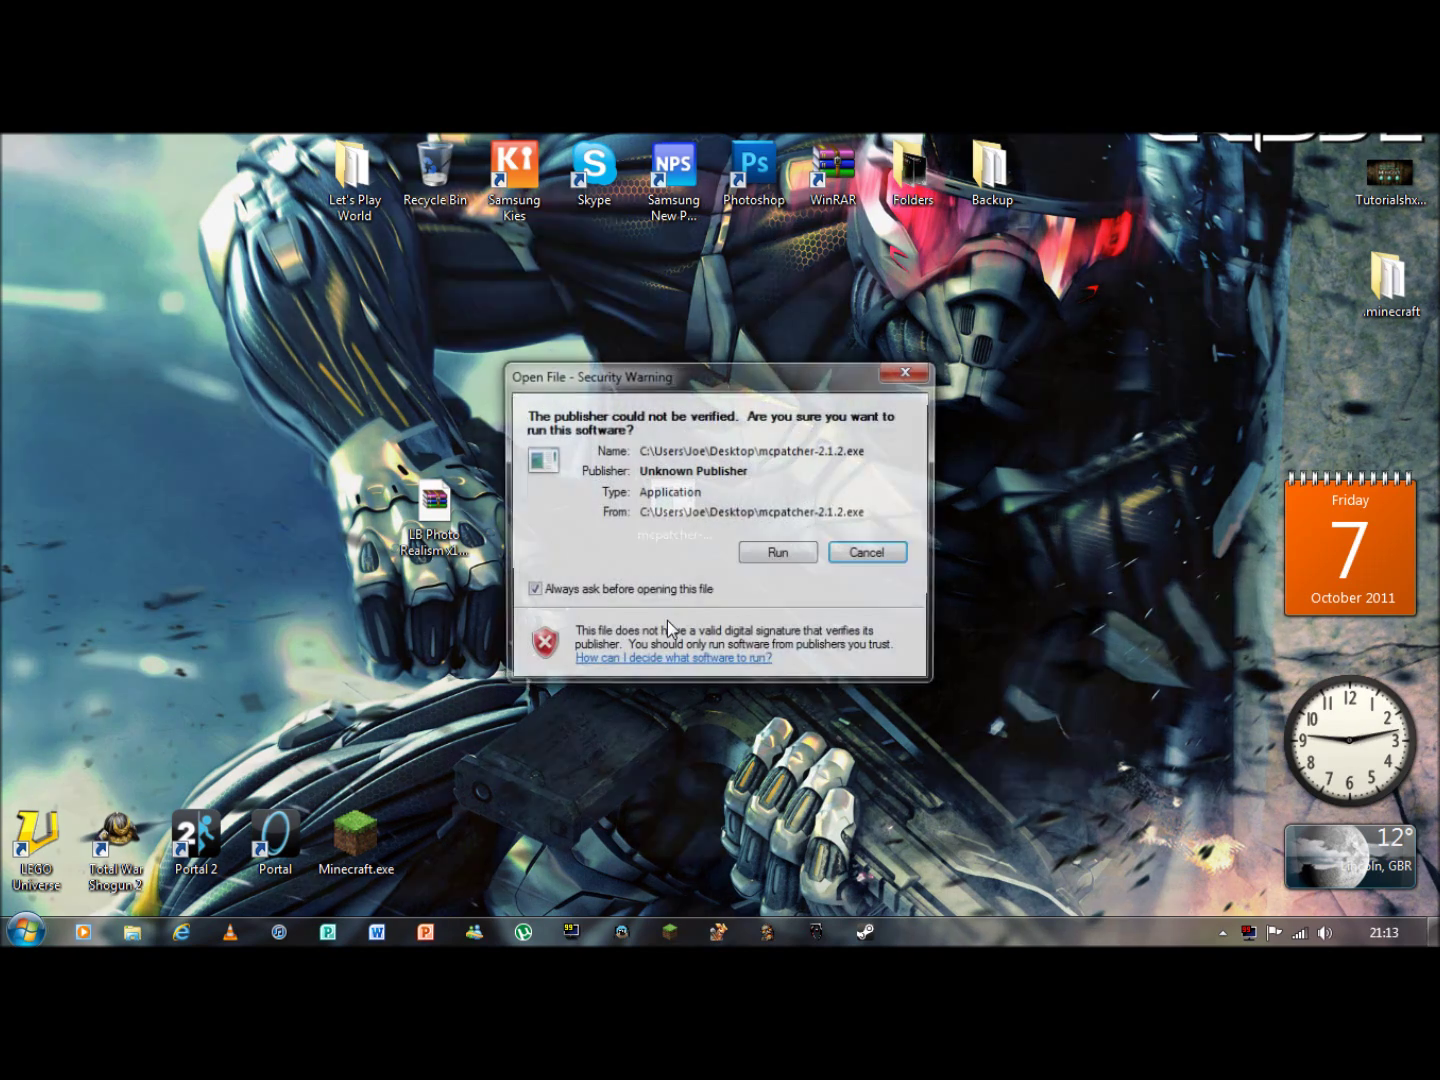
click(778, 555)
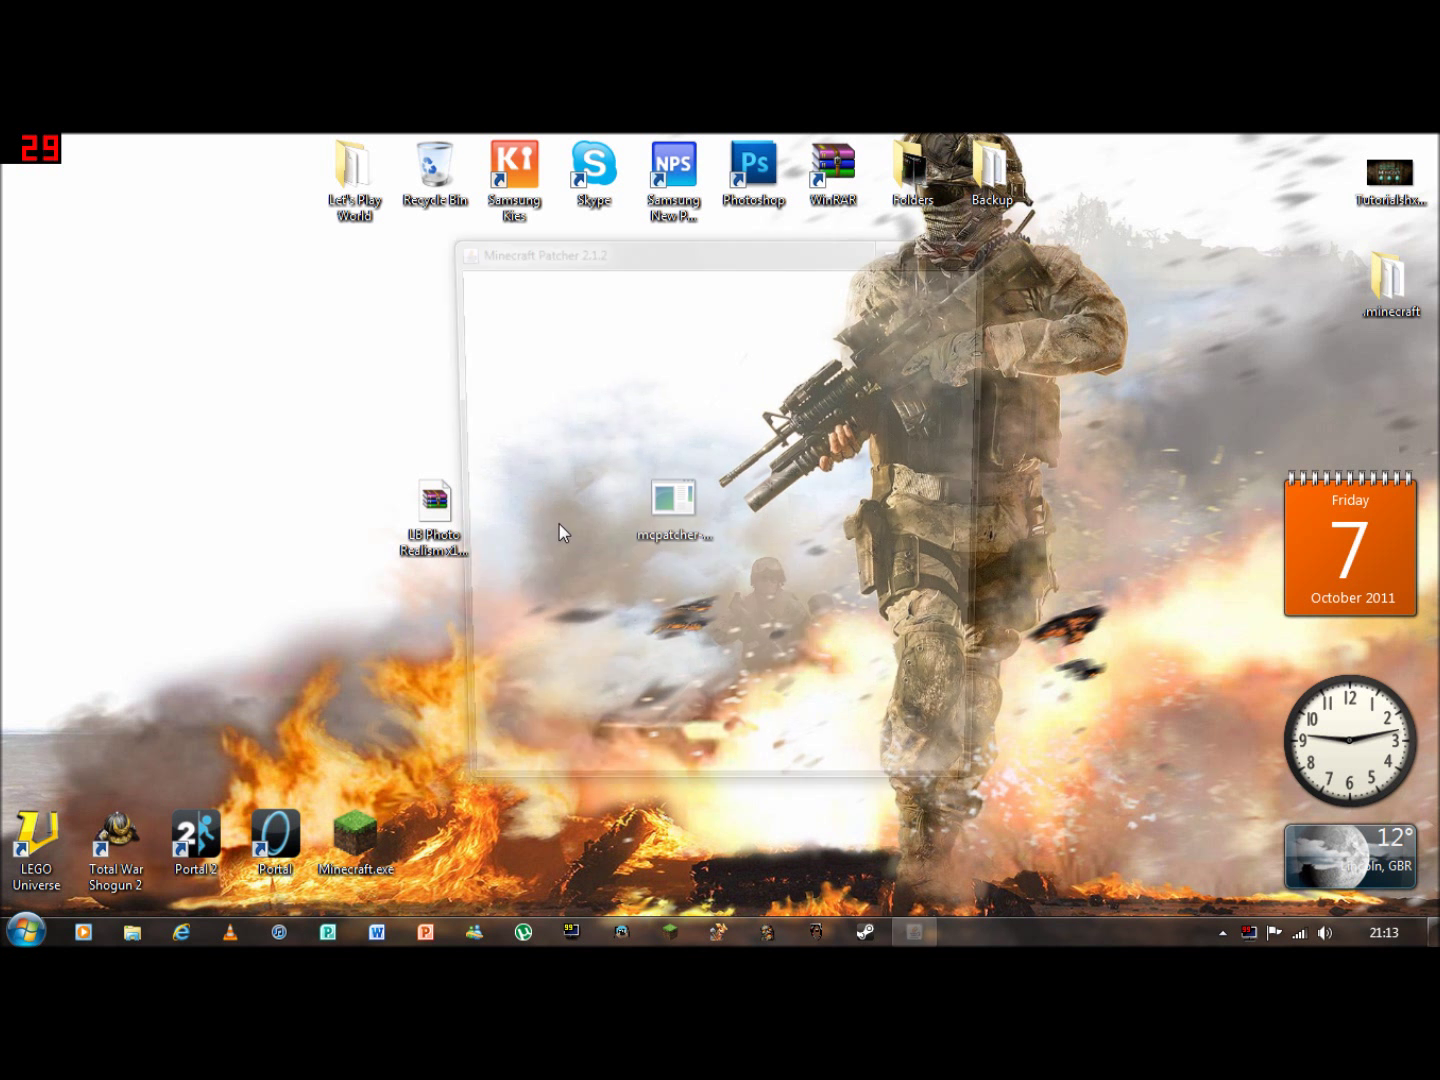
mouse_move(609, 256)
mouse_down()
mouse_move(510, 257)
mouse_move(339, 217)
mouse_up()
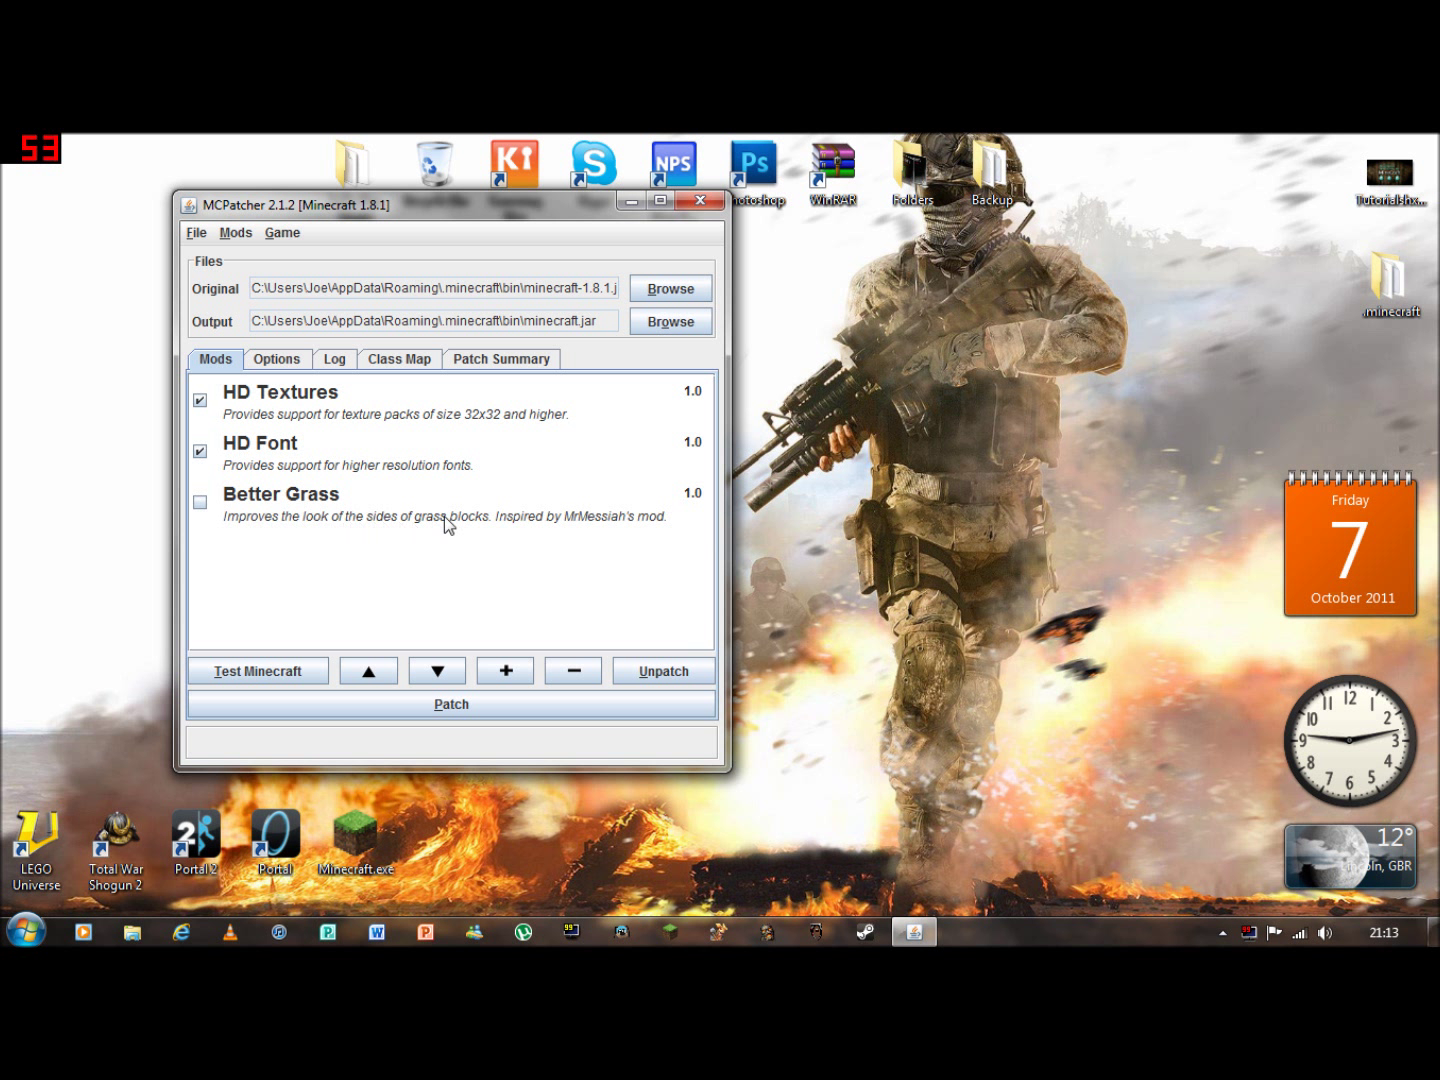
click(201, 504)
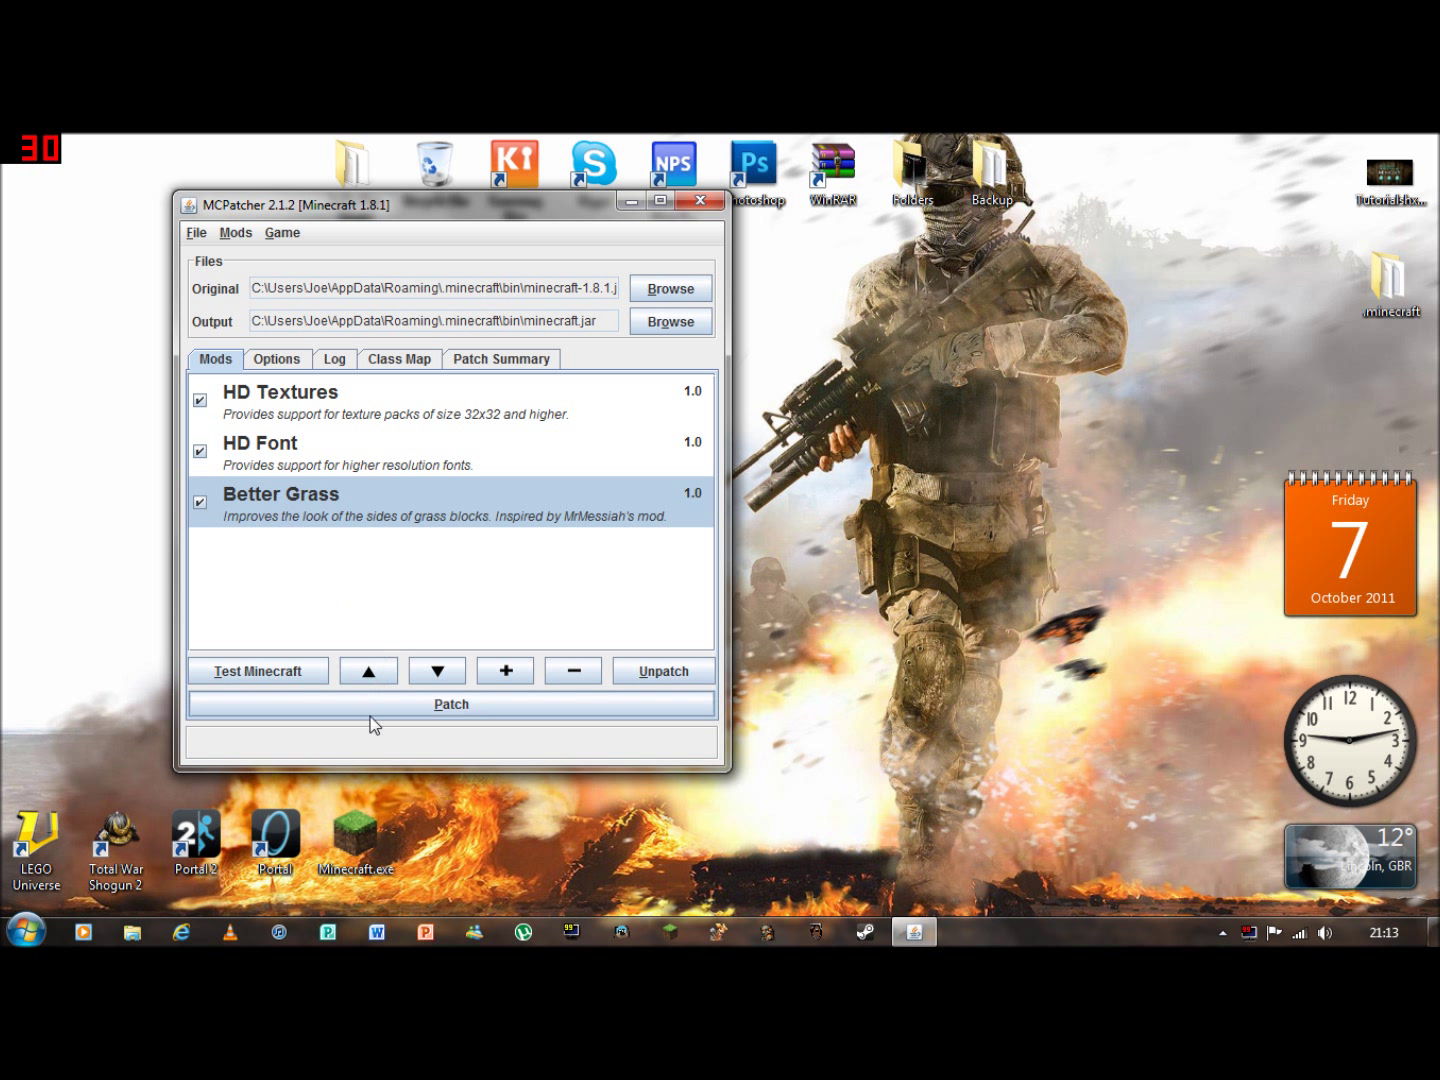
click(464, 707)
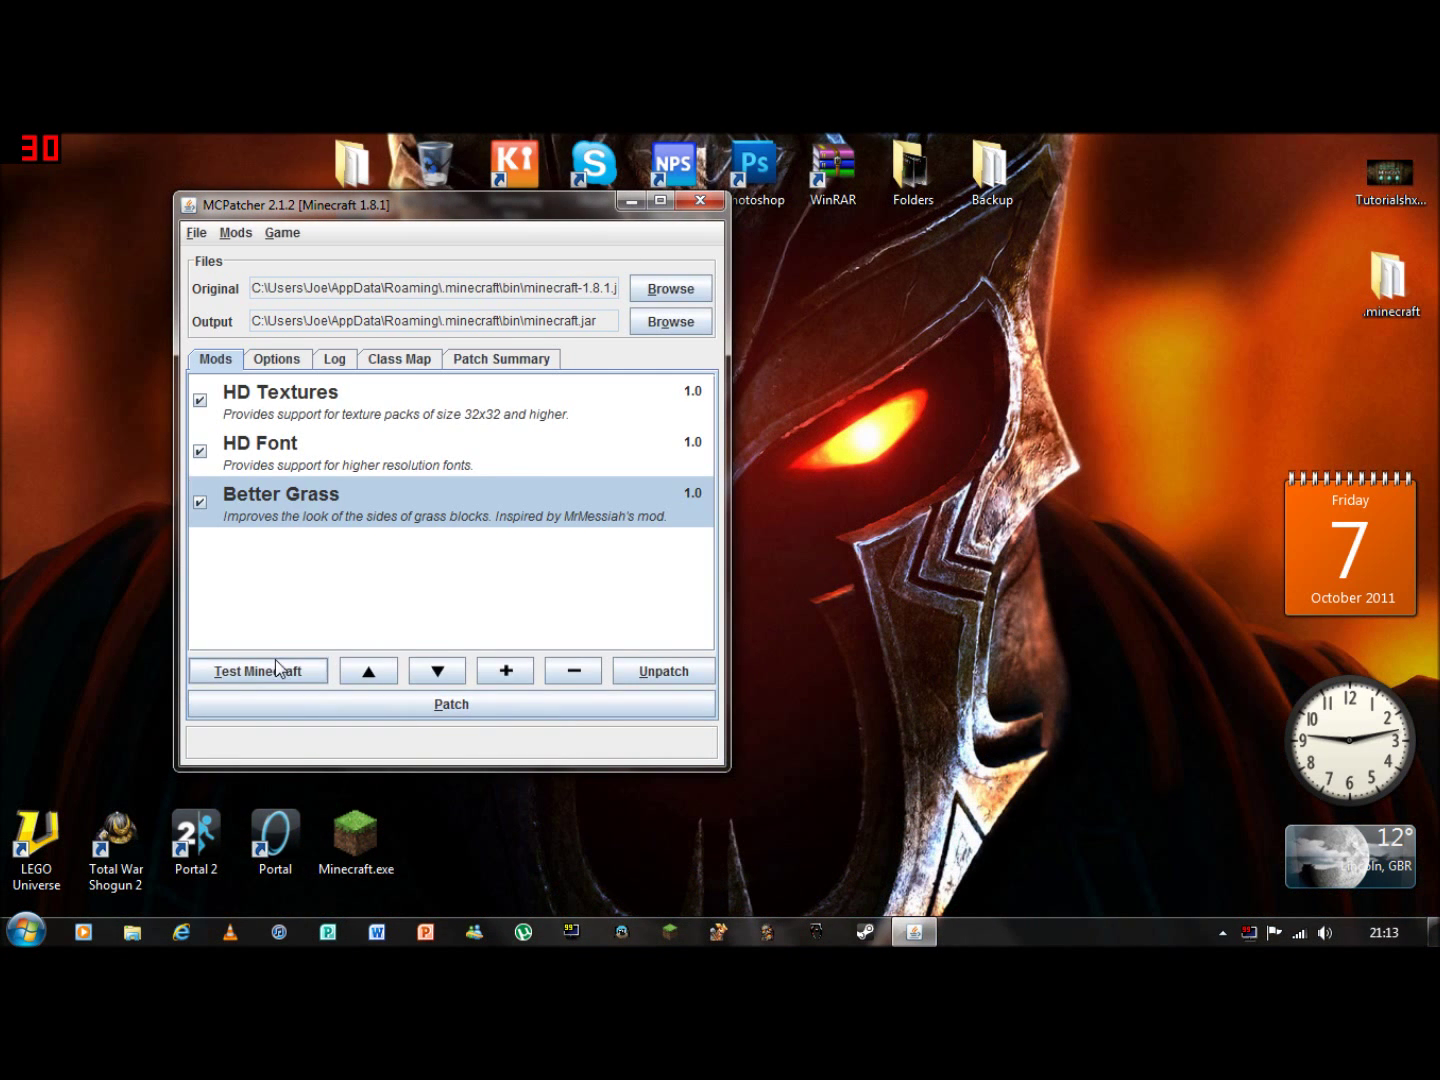
Test-launch patched Minecraft, confirm only the Default texture pack exists, quit, and close MCPatcher.
click(281, 669)
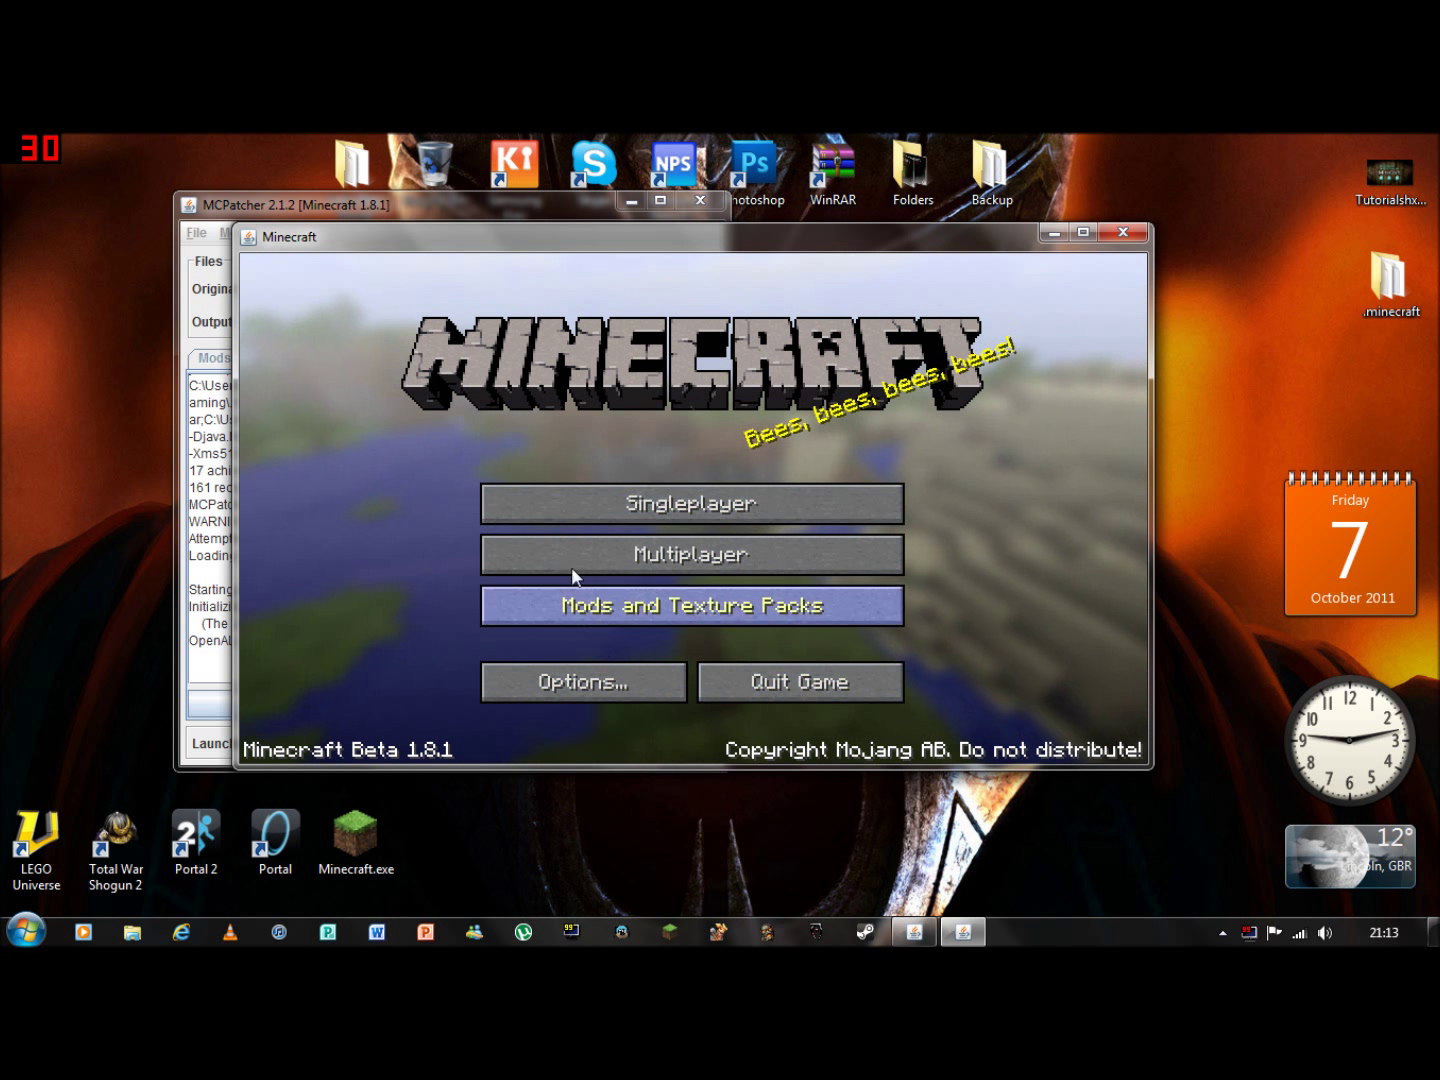
click(794, 618)
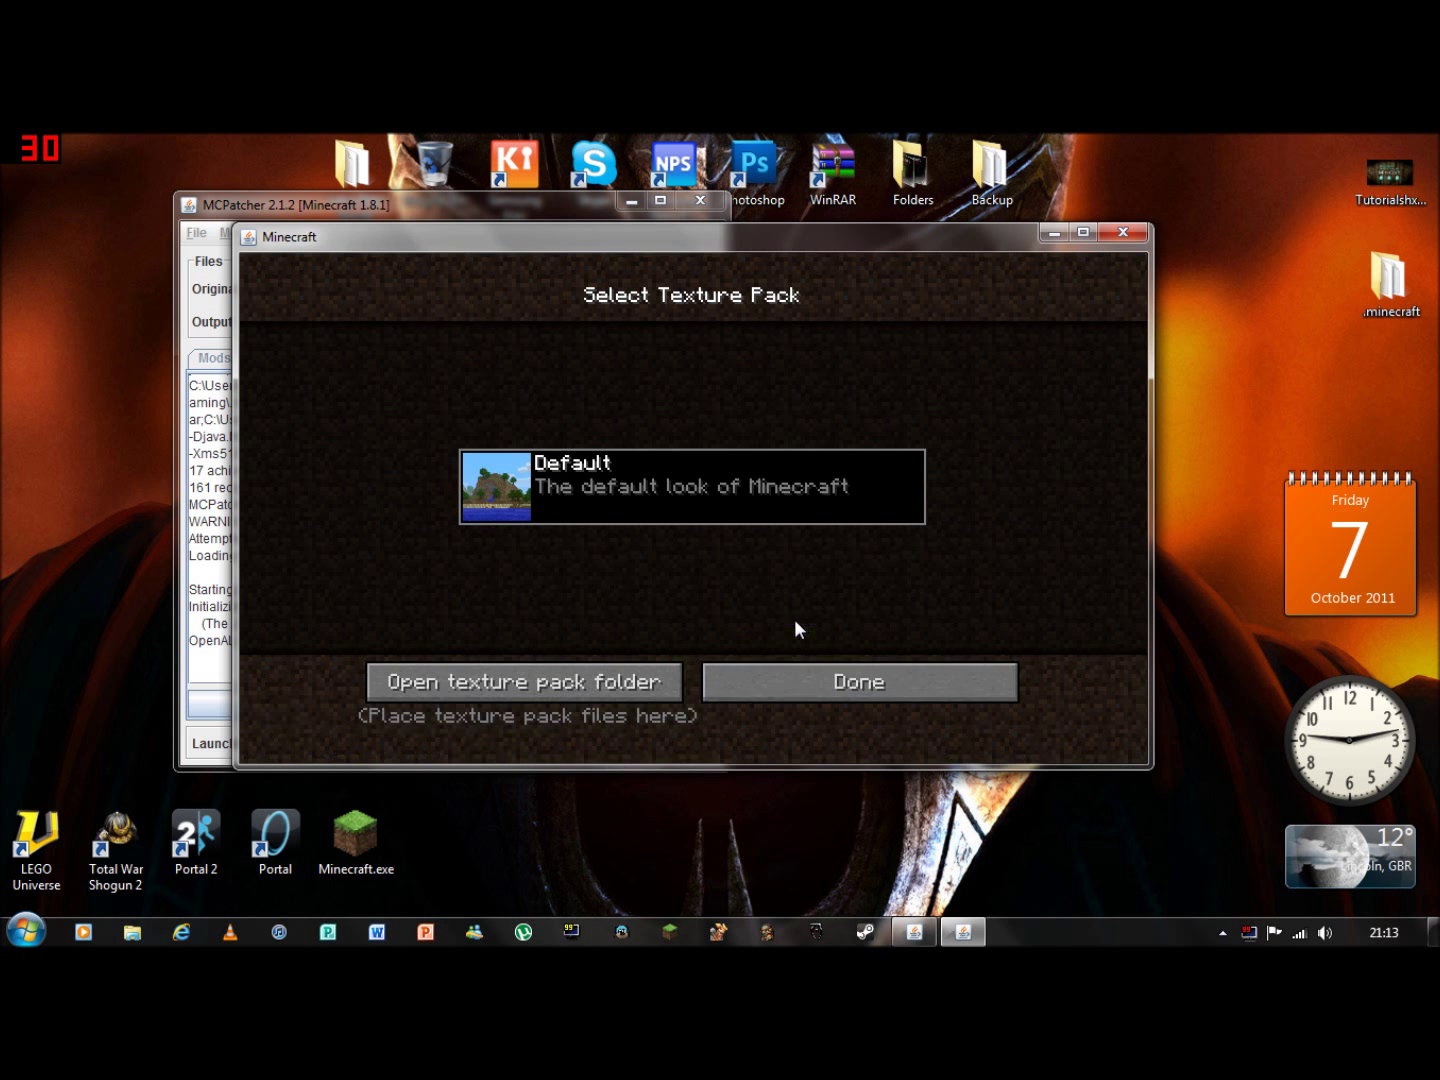
click(780, 685)
click(790, 680)
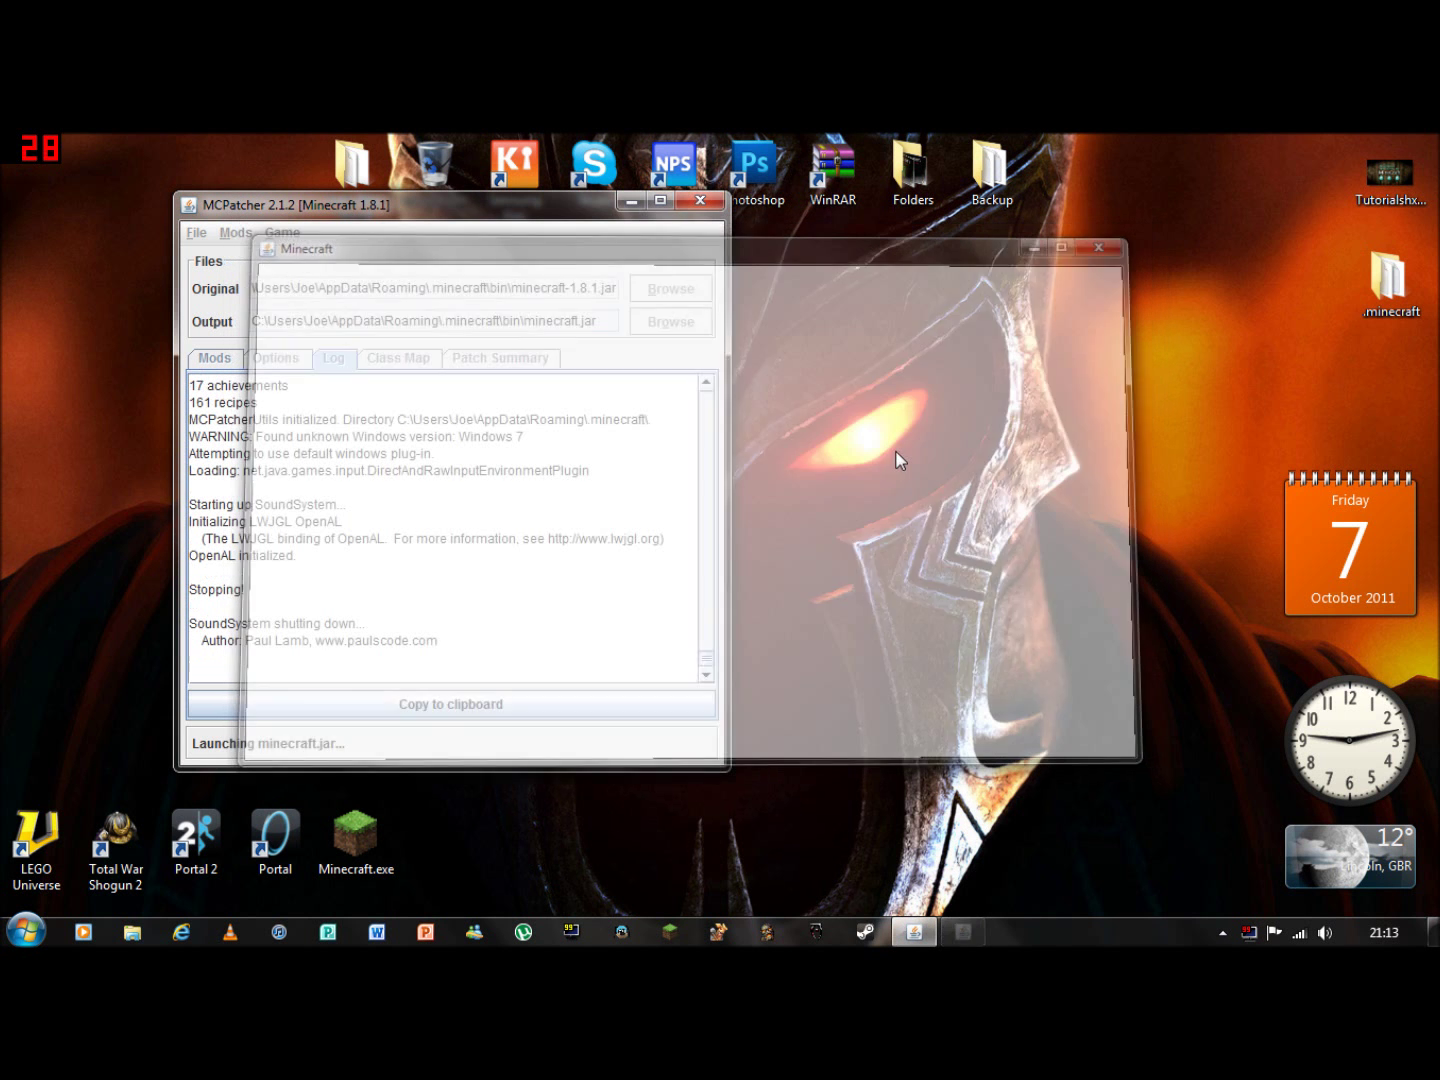
mouse_move(558, 230)
mouse_down()
mouse_move(800, 357)
mouse_move(788, 328)
mouse_move(830, 284)
mouse_up()
click(976, 277)
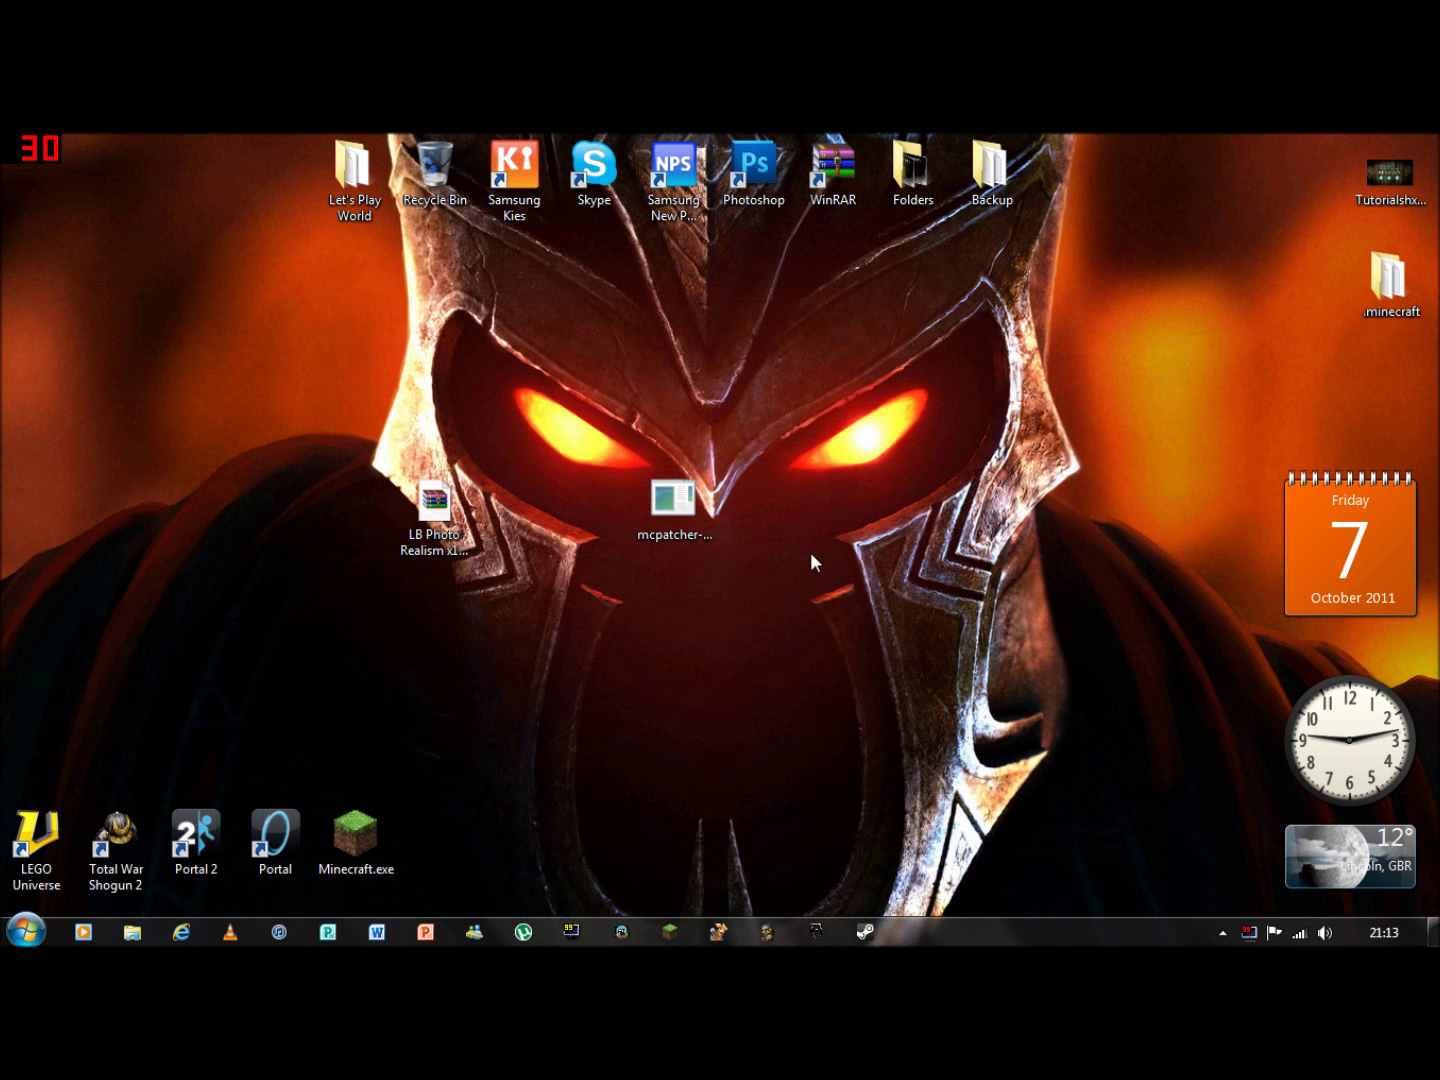
Open the Roaming AppData folder by entering %ap% in the Run dialog.
click(672, 499)
drag(511, 437, 310, 643)
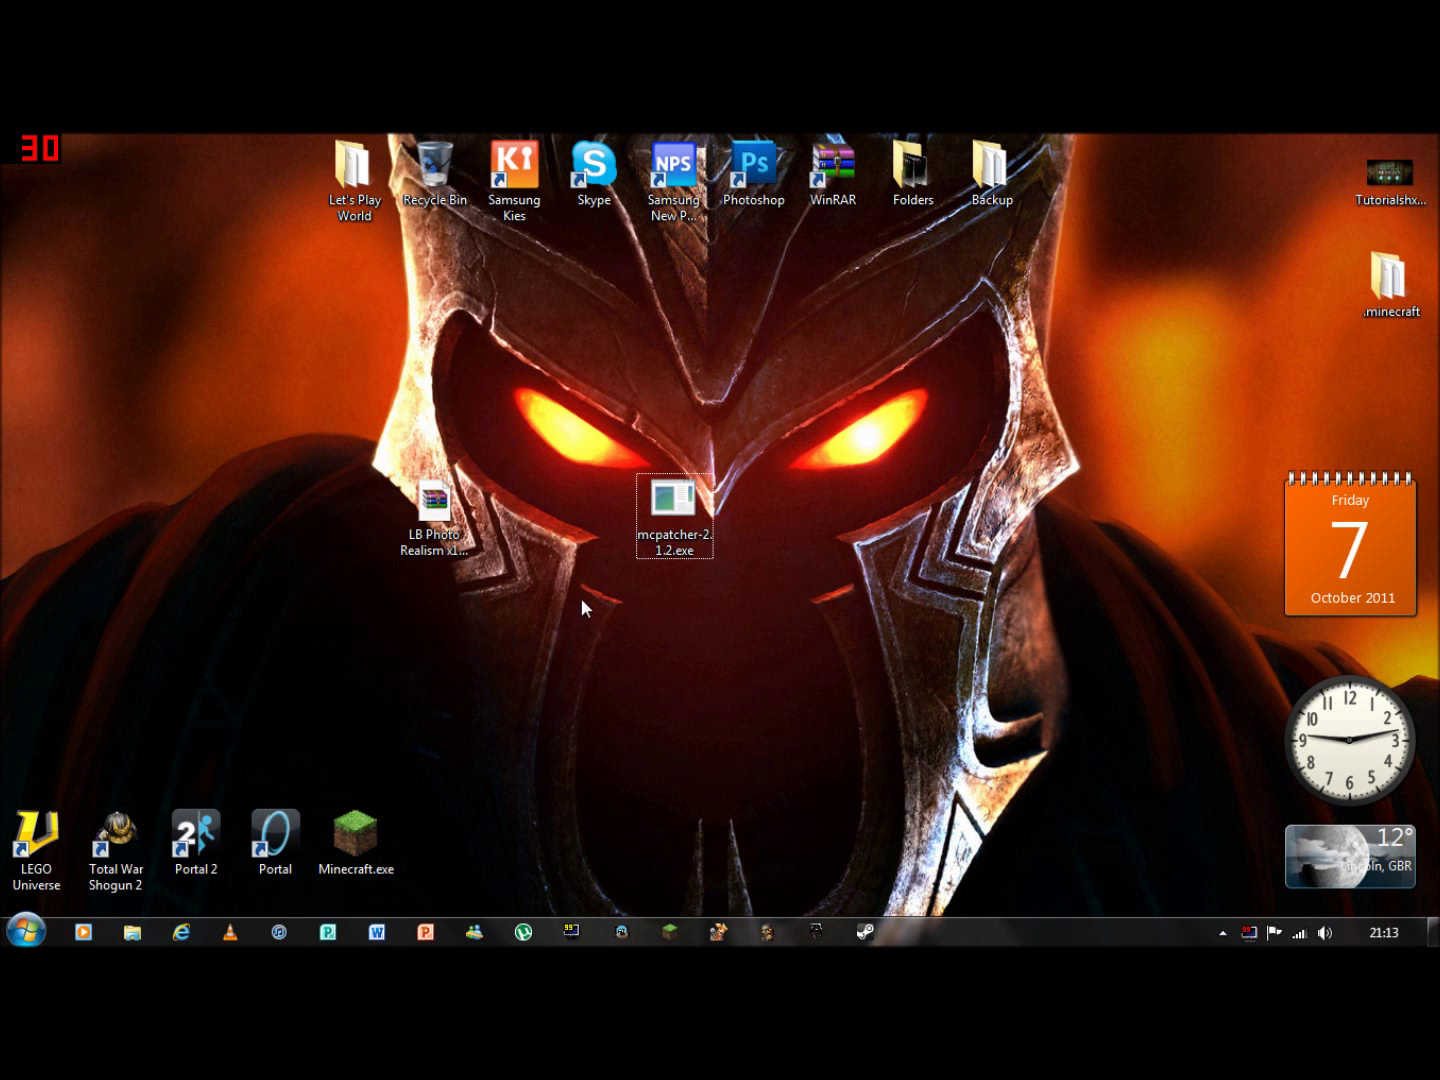
click(435, 505)
click(465, 673)
click(26, 931)
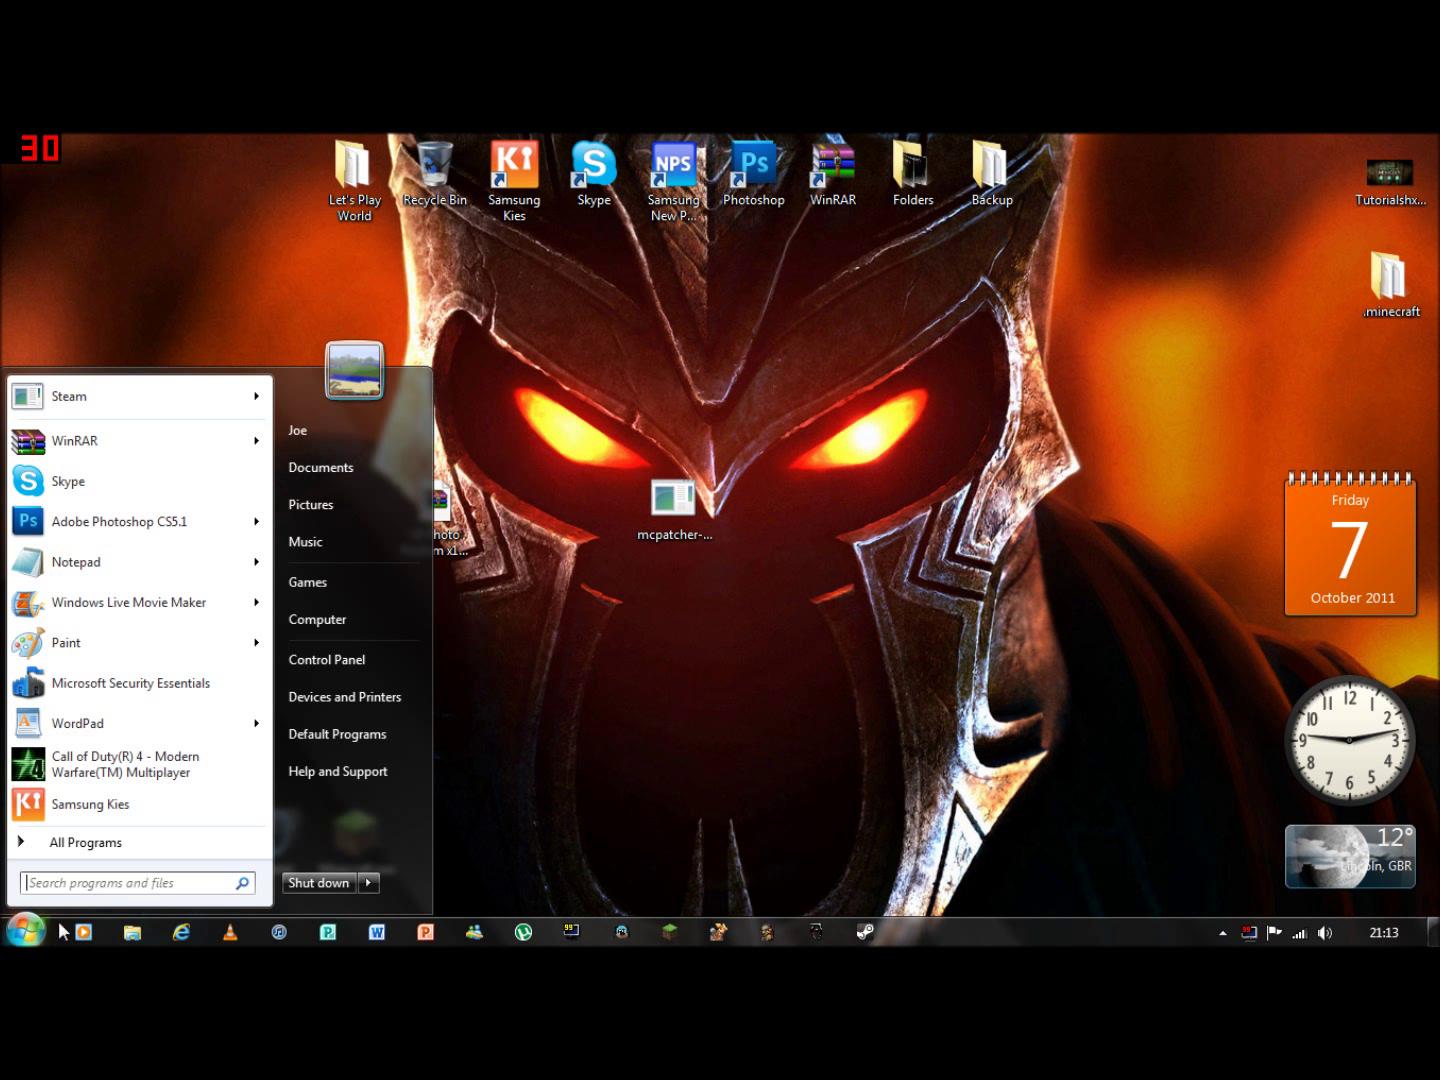
text(ru)
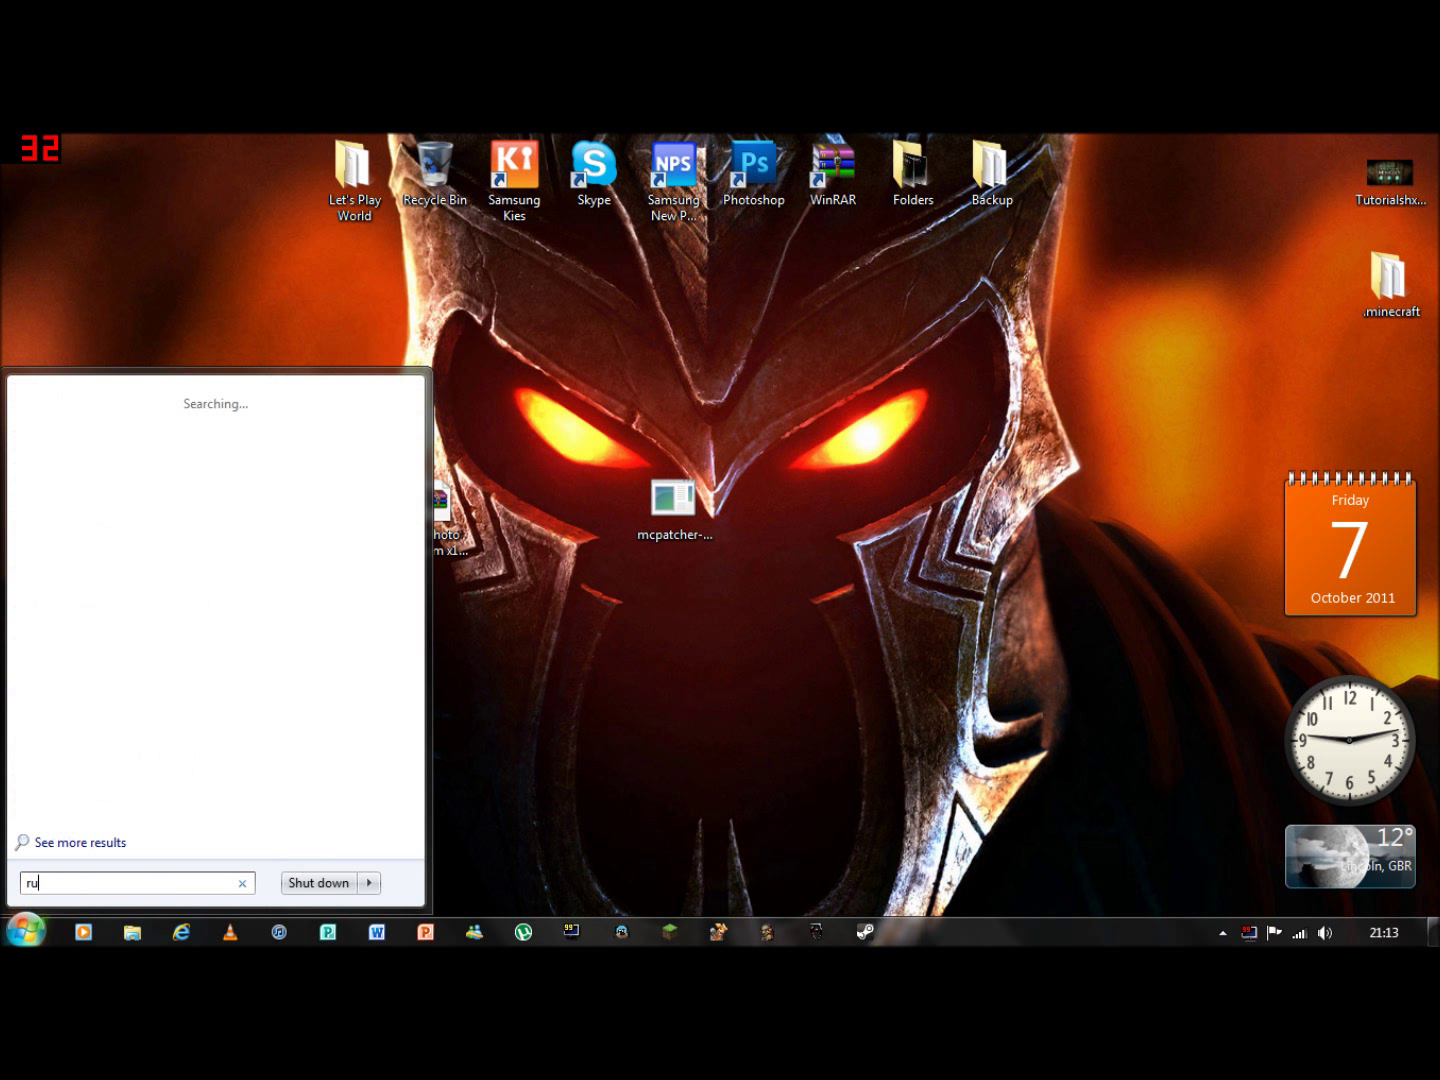
text(n)
key(Return)
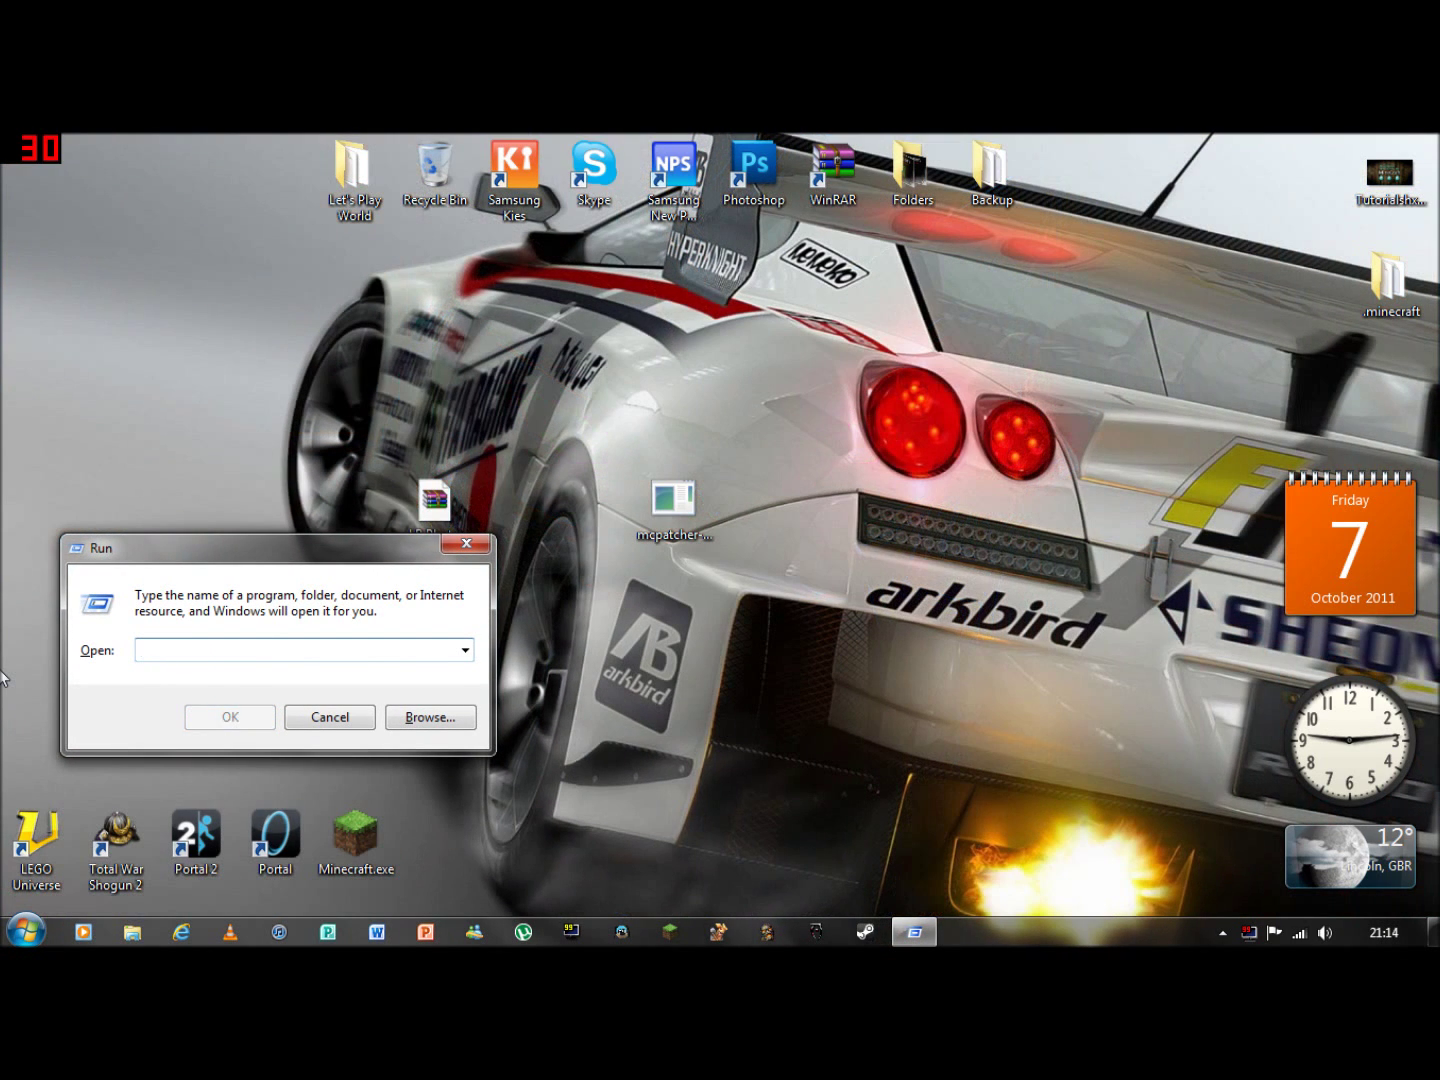
text(%ap)
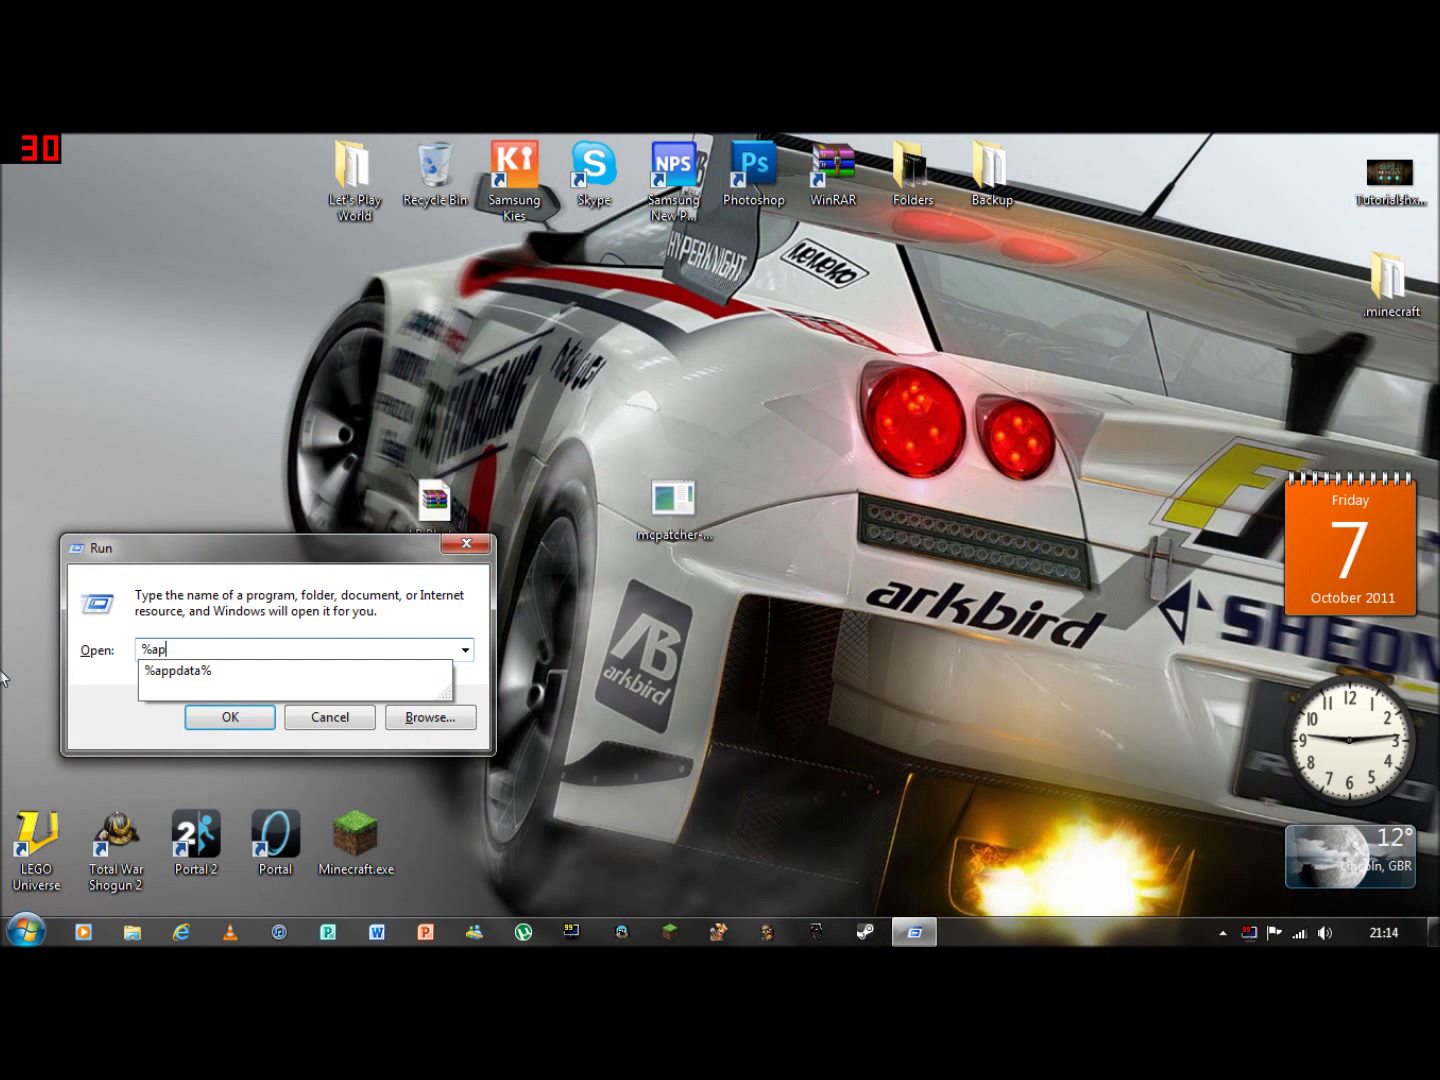
text(pdata%)
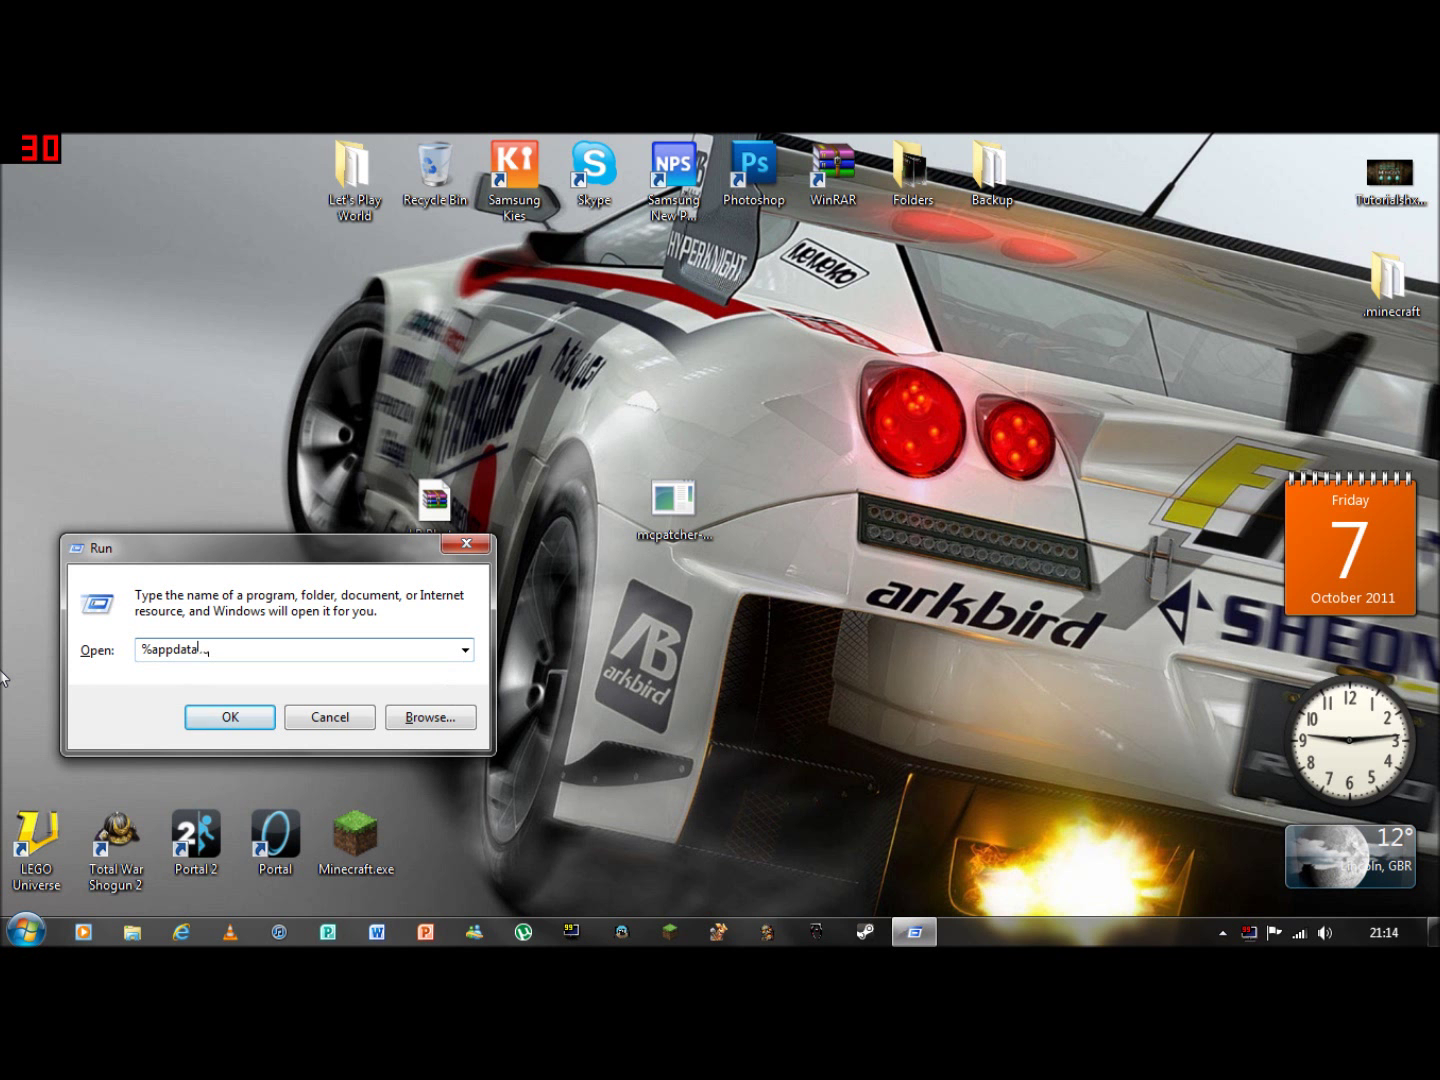
key(Return)
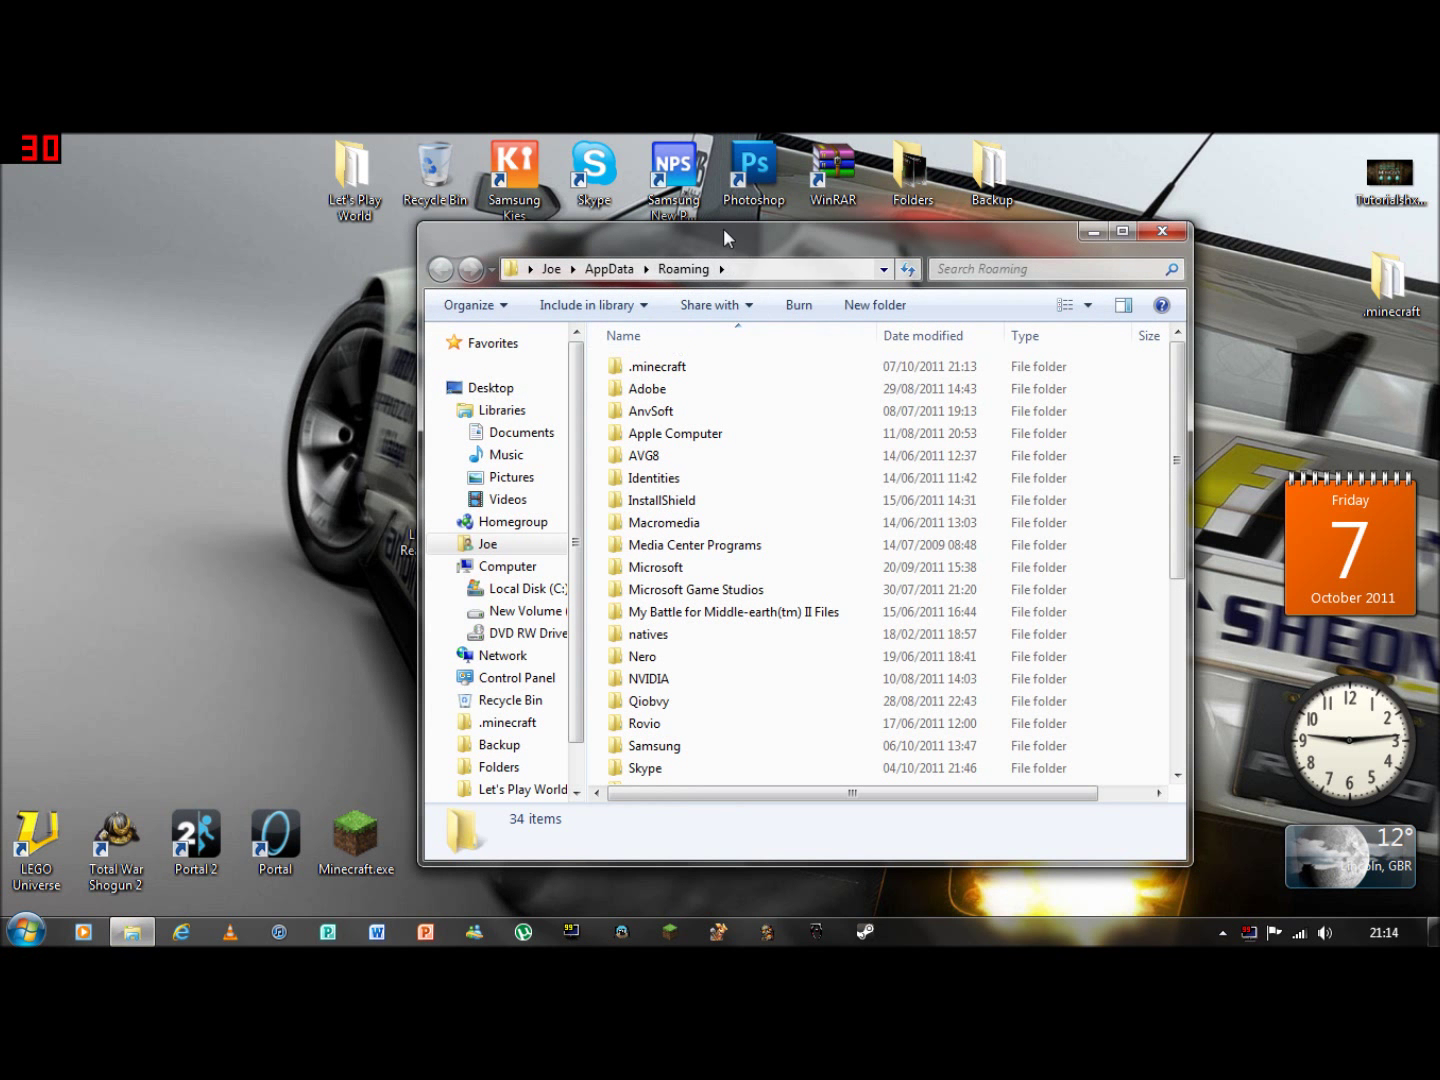
Navigate into the .minecraft\texturepacks folder.
mouse_move(669, 230)
mouse_down()
mouse_move(720, 295)
mouse_move(806, 167)
mouse_up()
double_click(816, 305)
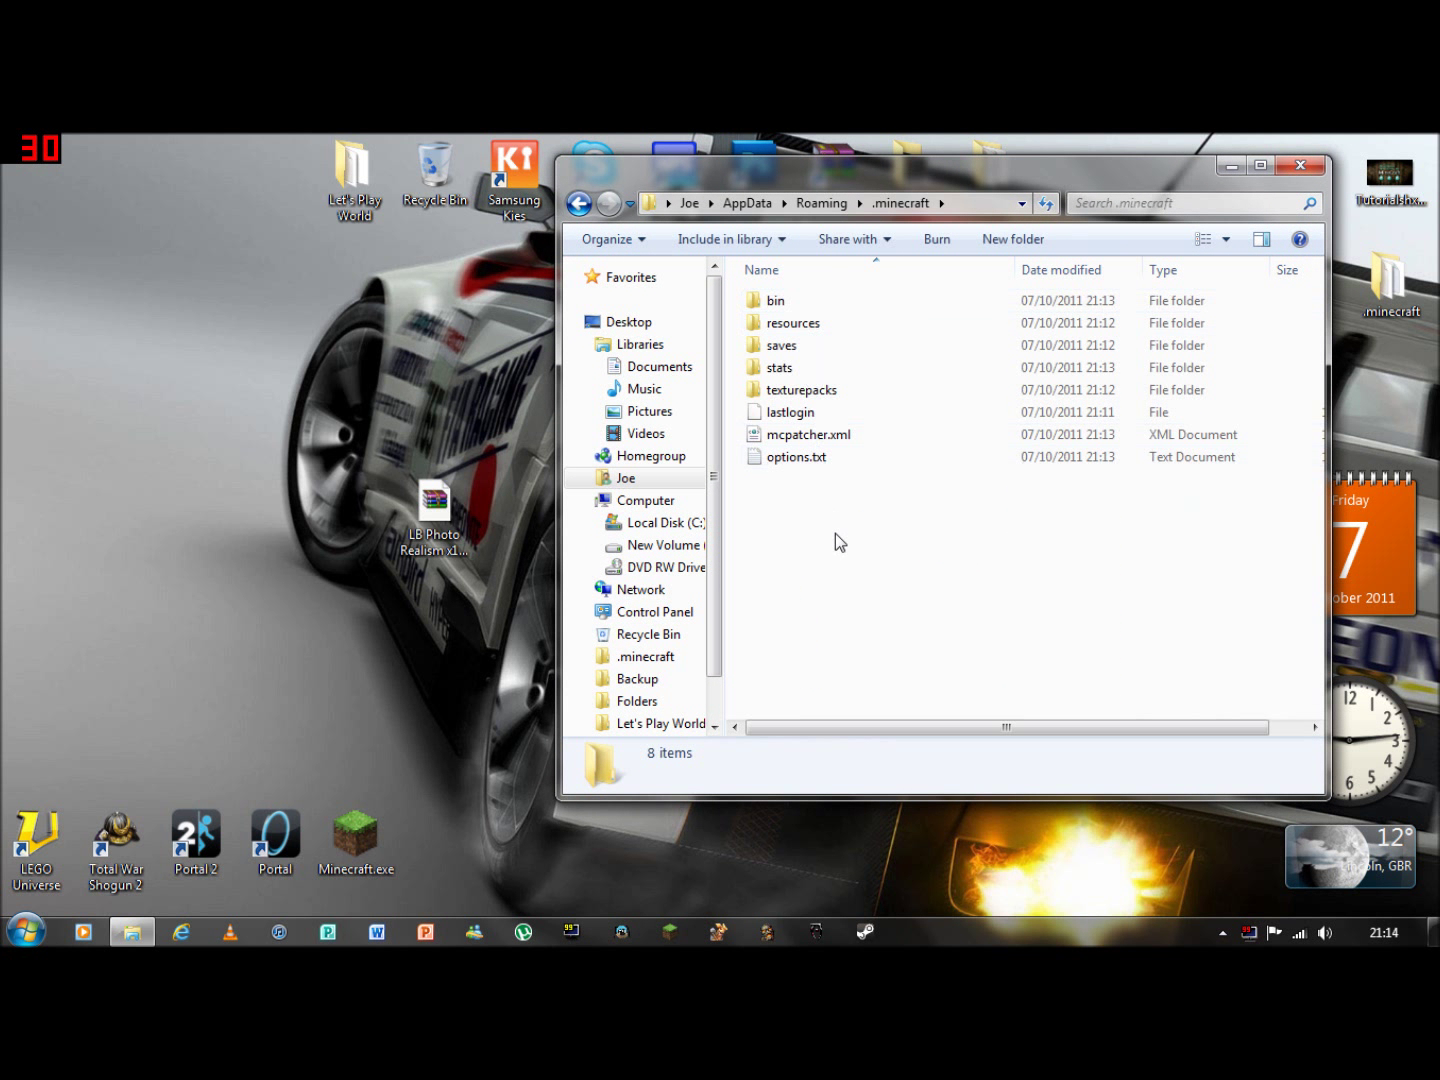
double_click(800, 391)
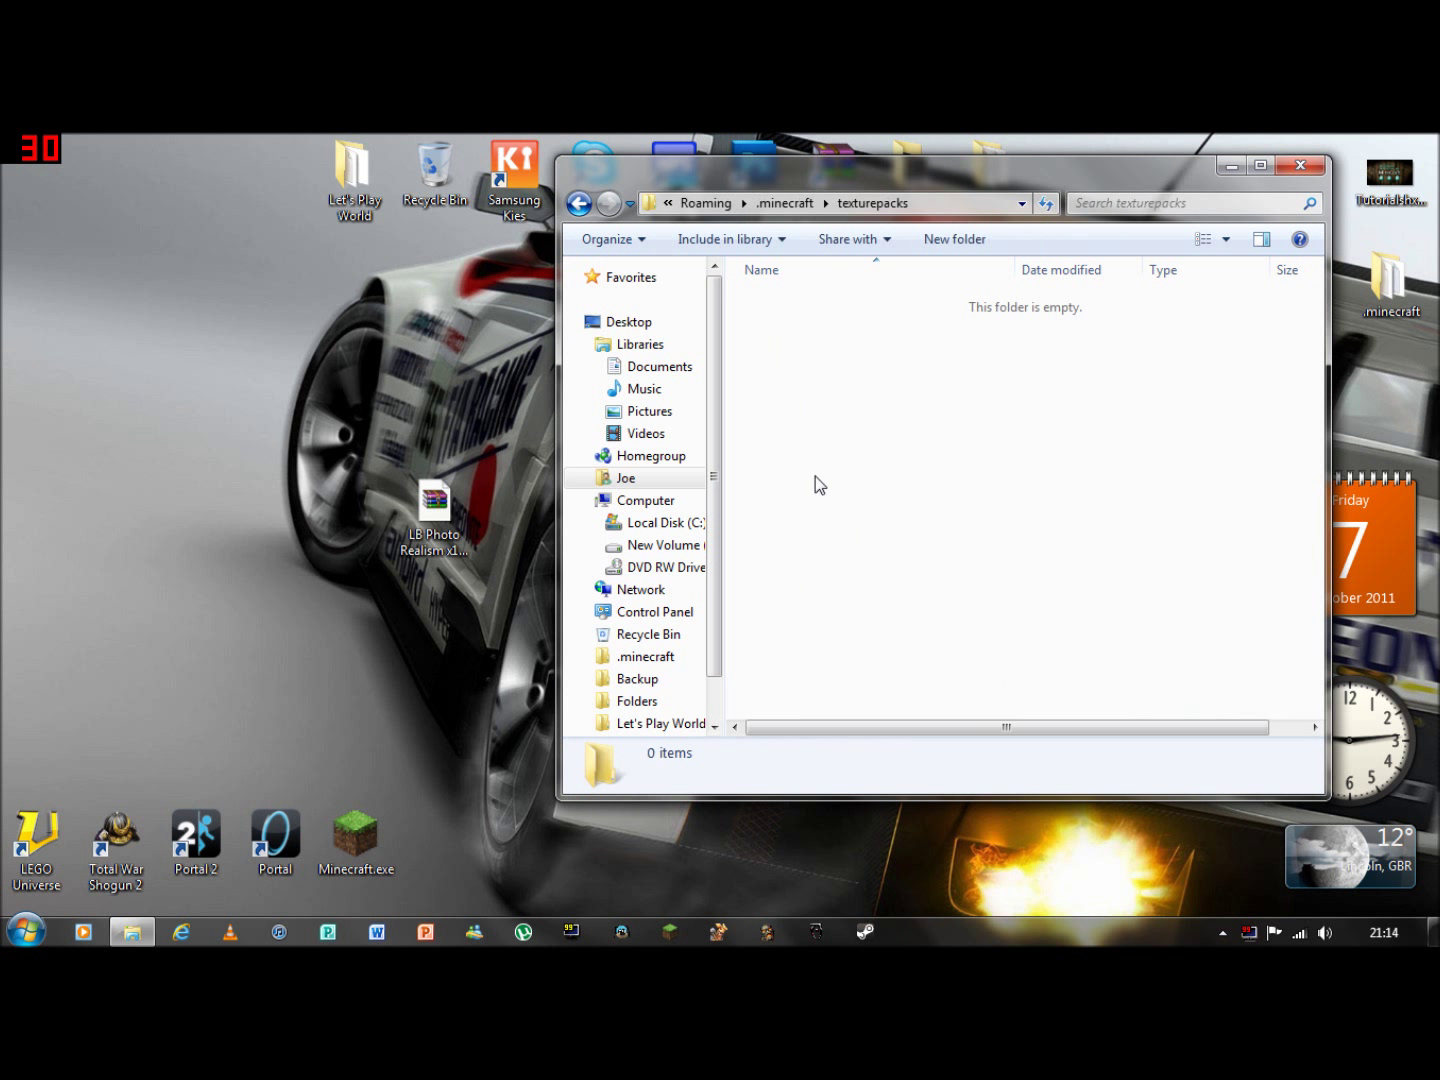
Copy LB Photo Realism x128 6.6.8.zip into texturepacks, close the folder, and launch Minecraft.
right_click(456, 523)
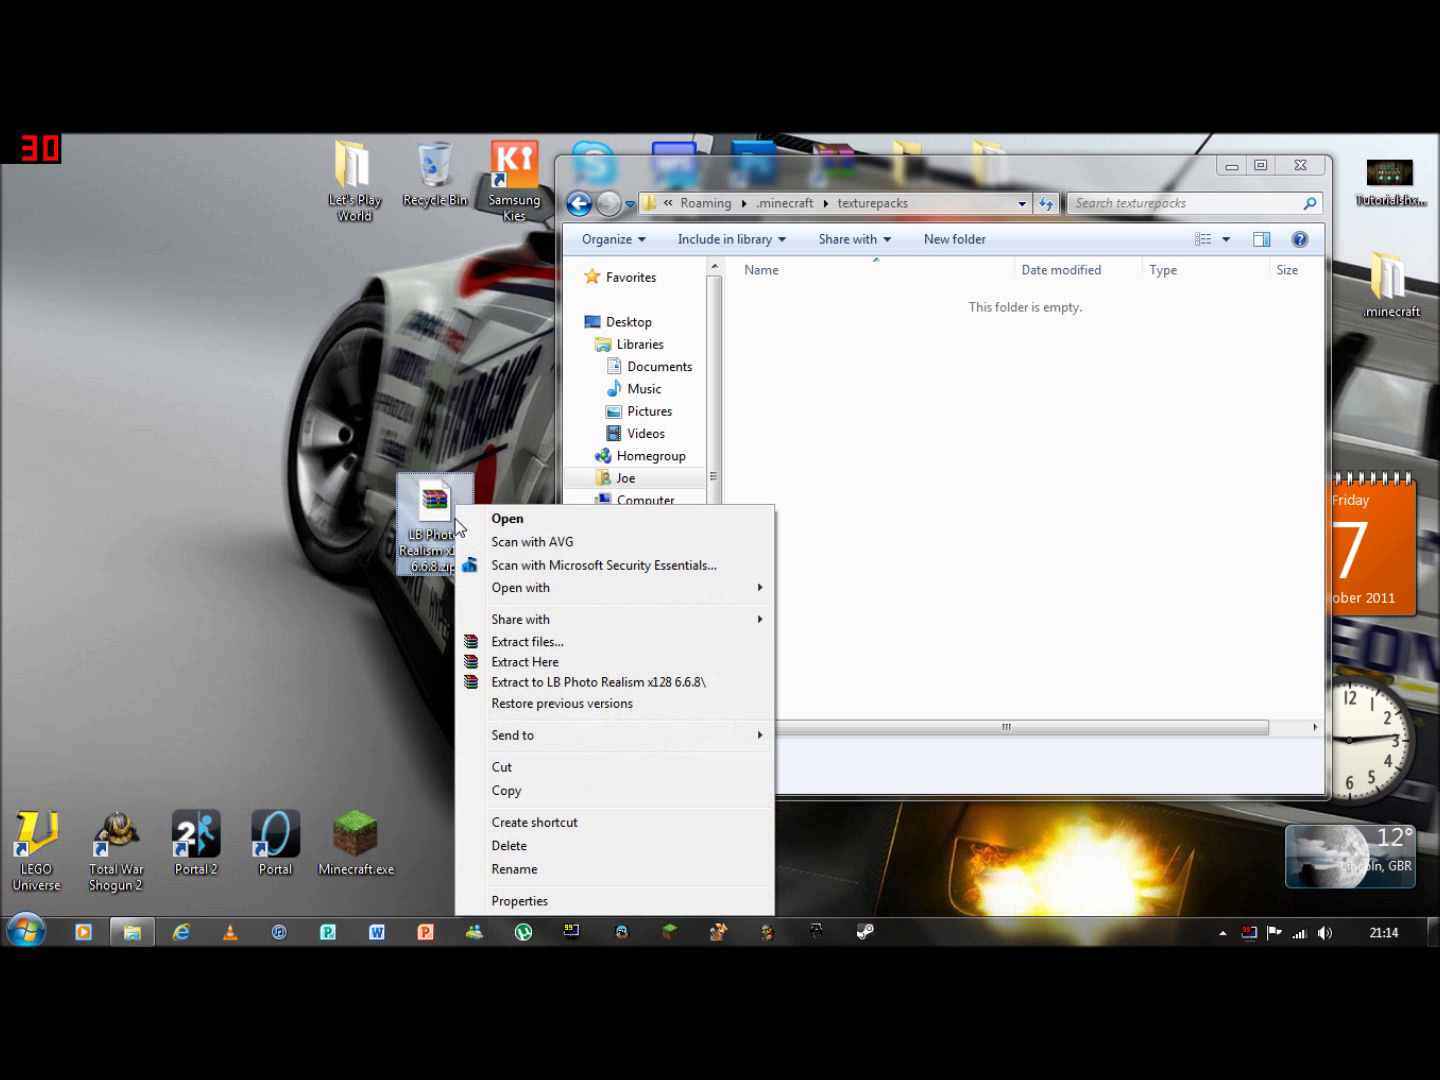
click(529, 790)
right_click(814, 410)
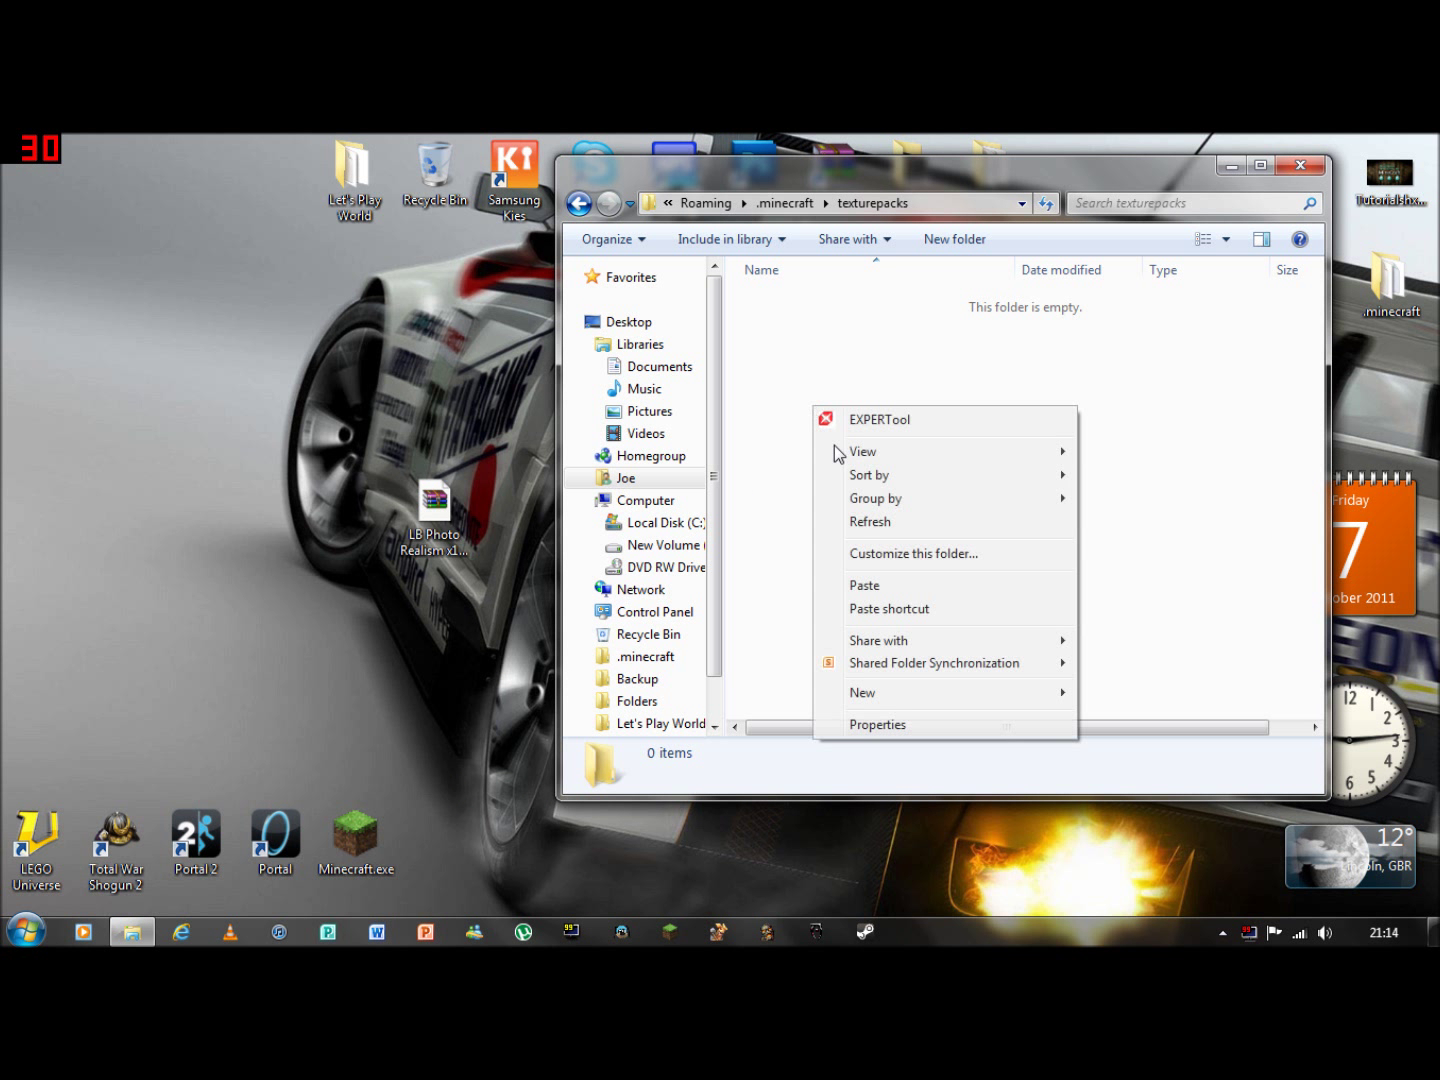
click(869, 585)
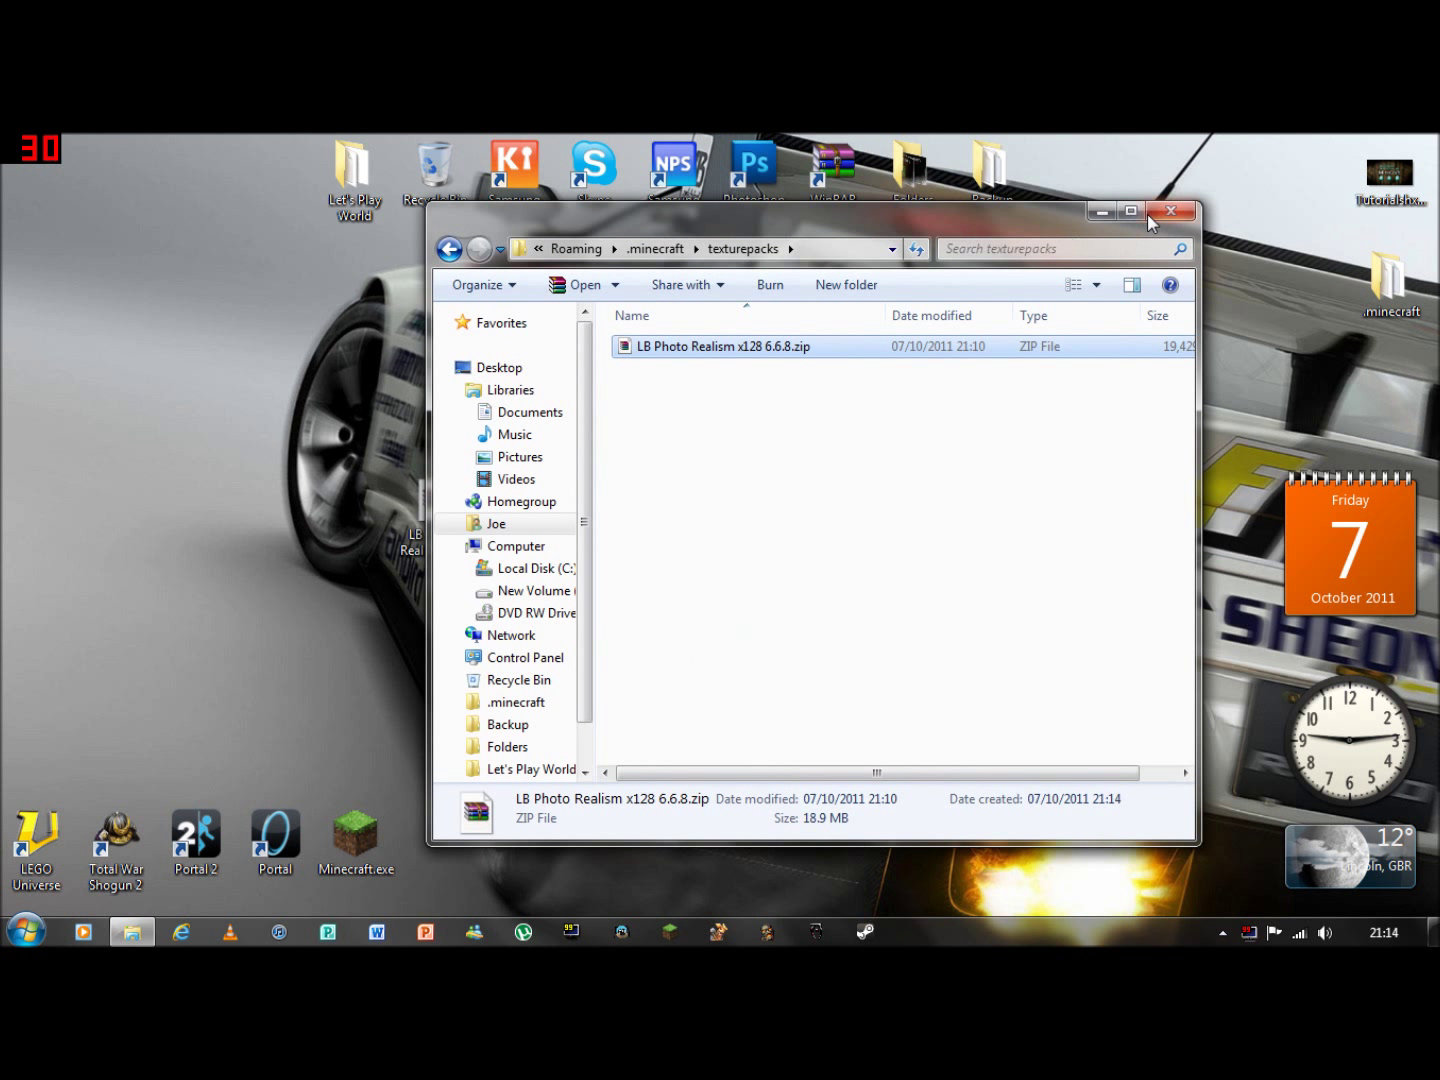
click(1301, 166)
click(356, 838)
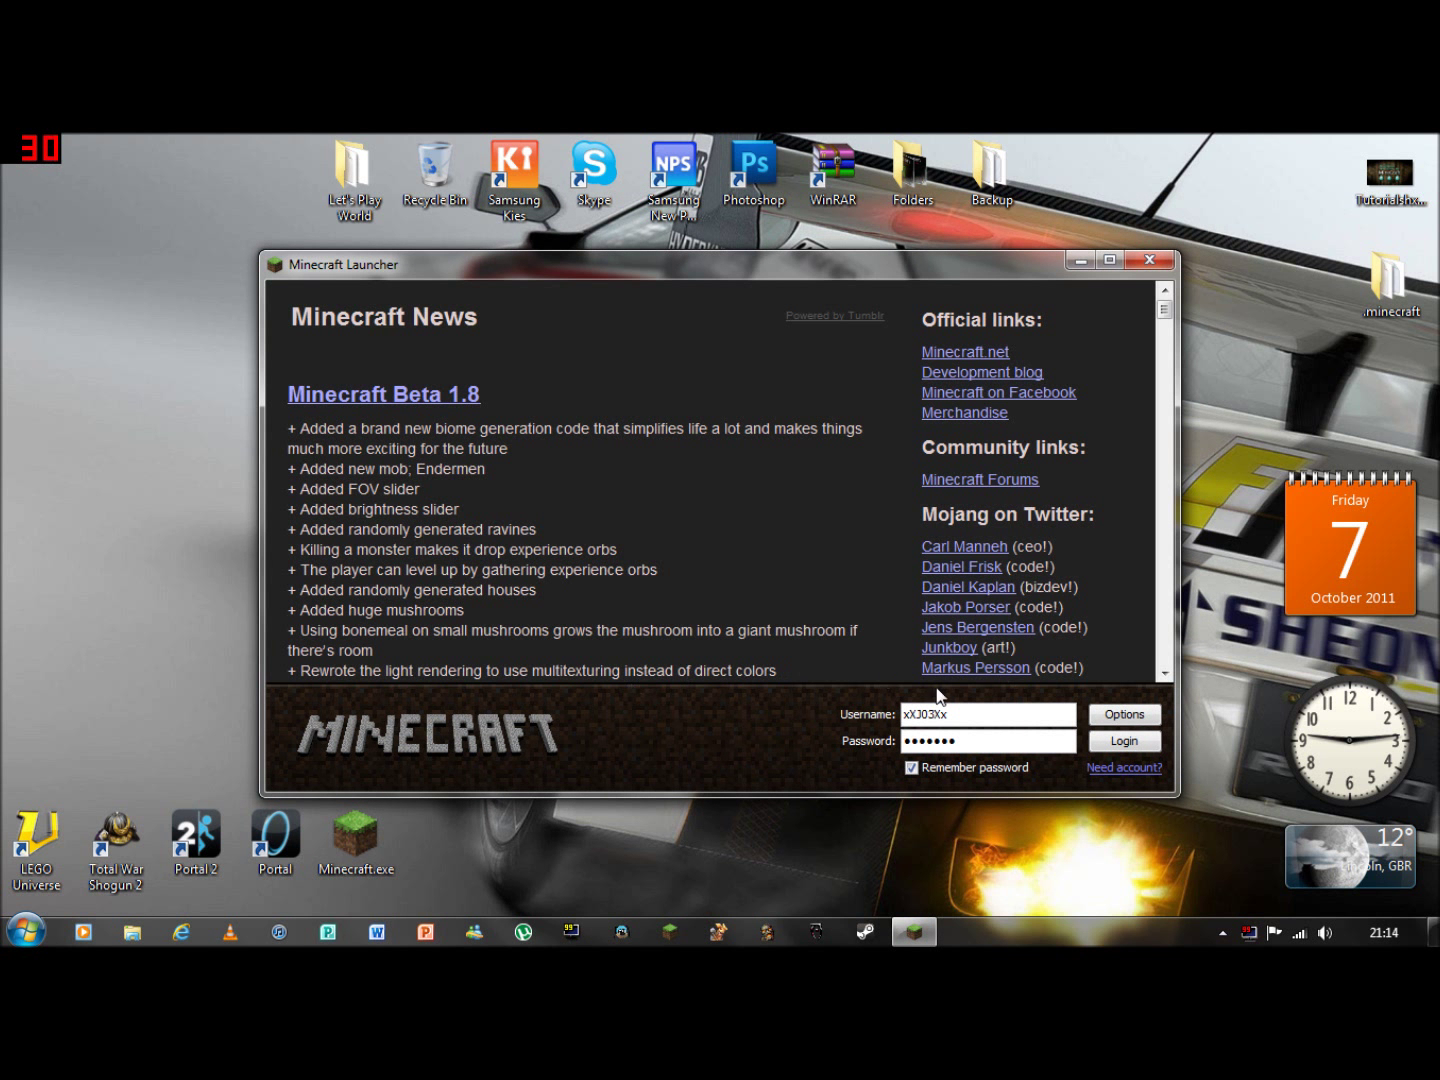
Log in, select LB Photo Realism x128 6.6.8.zip under Mods and Texture Packs, and return to the menu.
click(1102, 742)
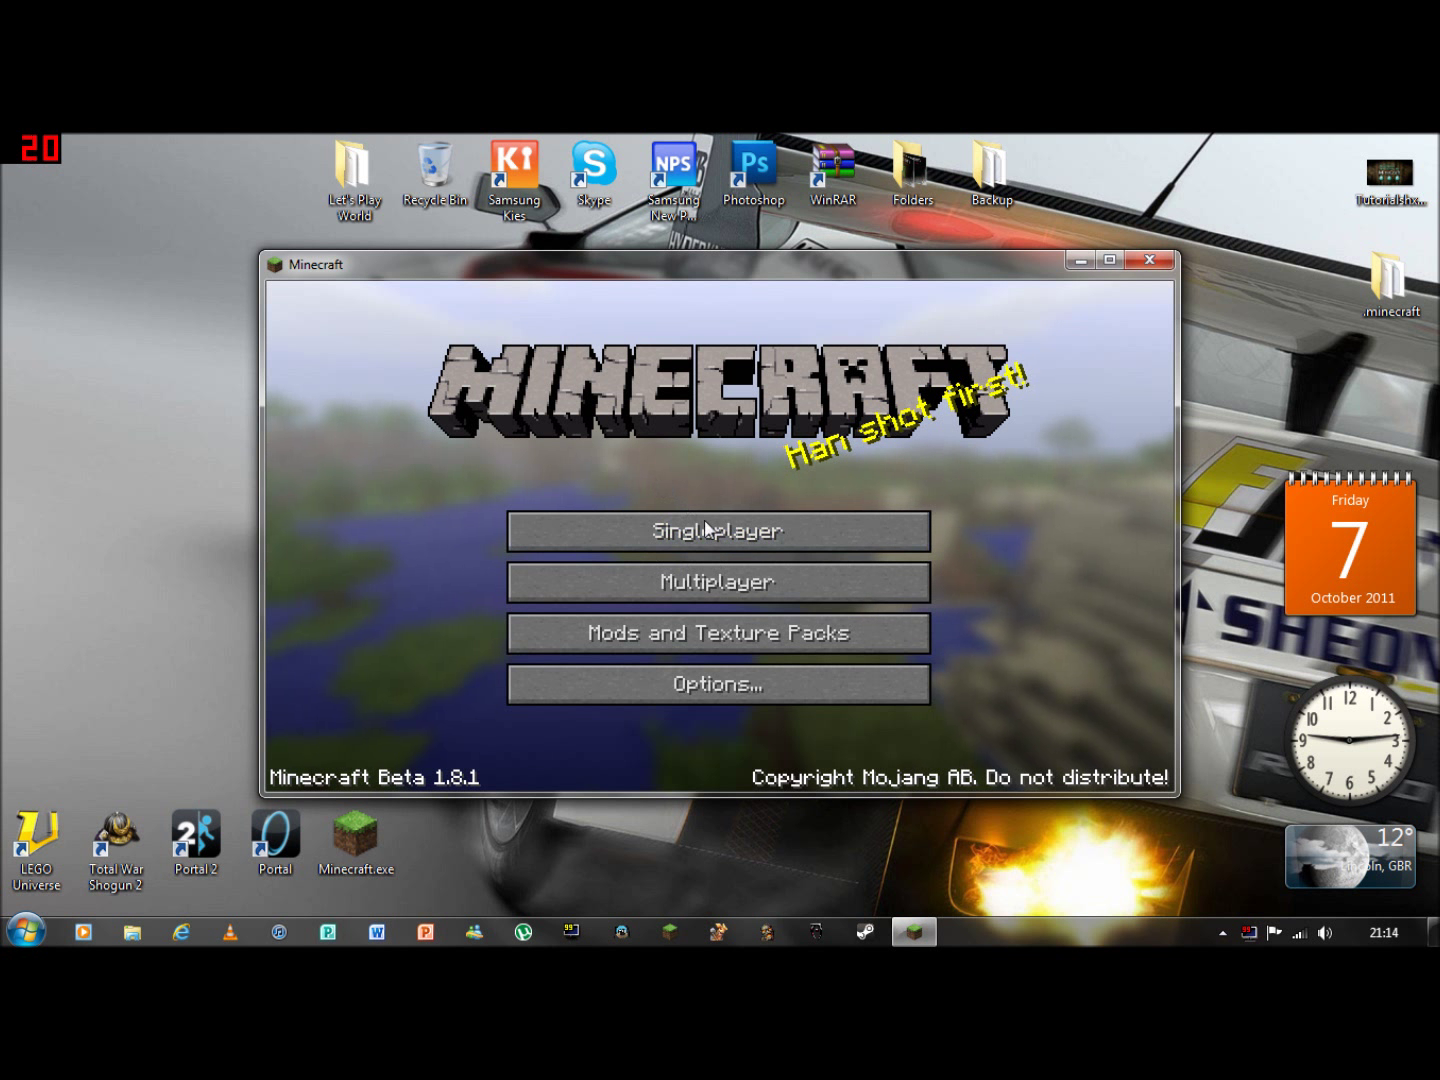
click(690, 644)
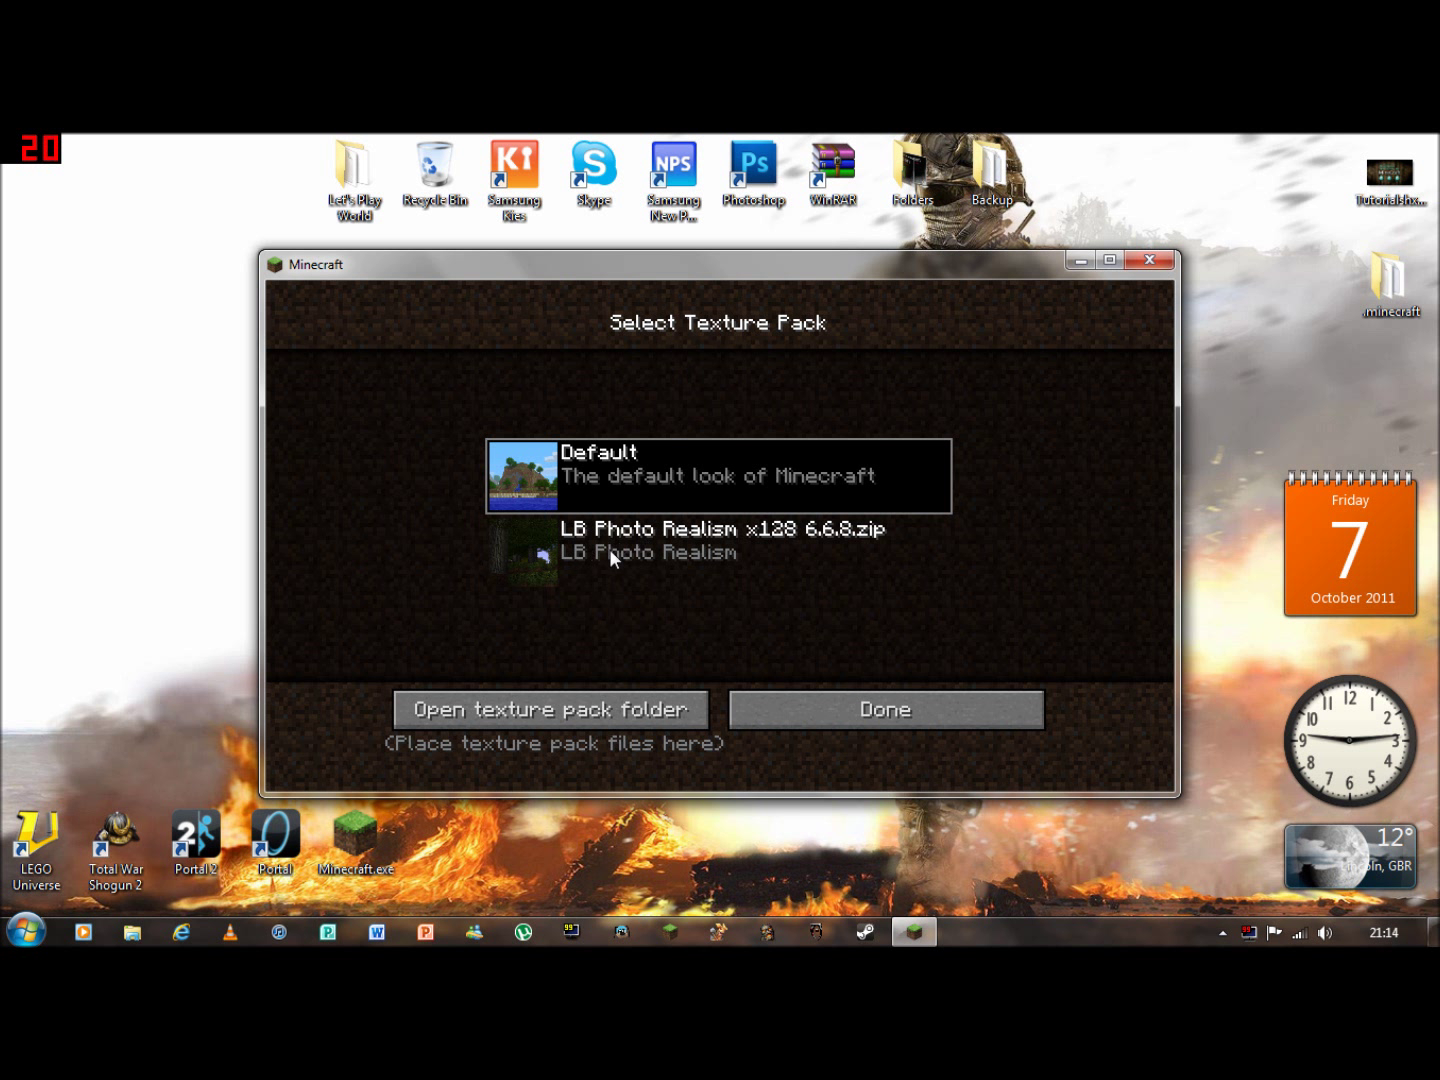
click(697, 586)
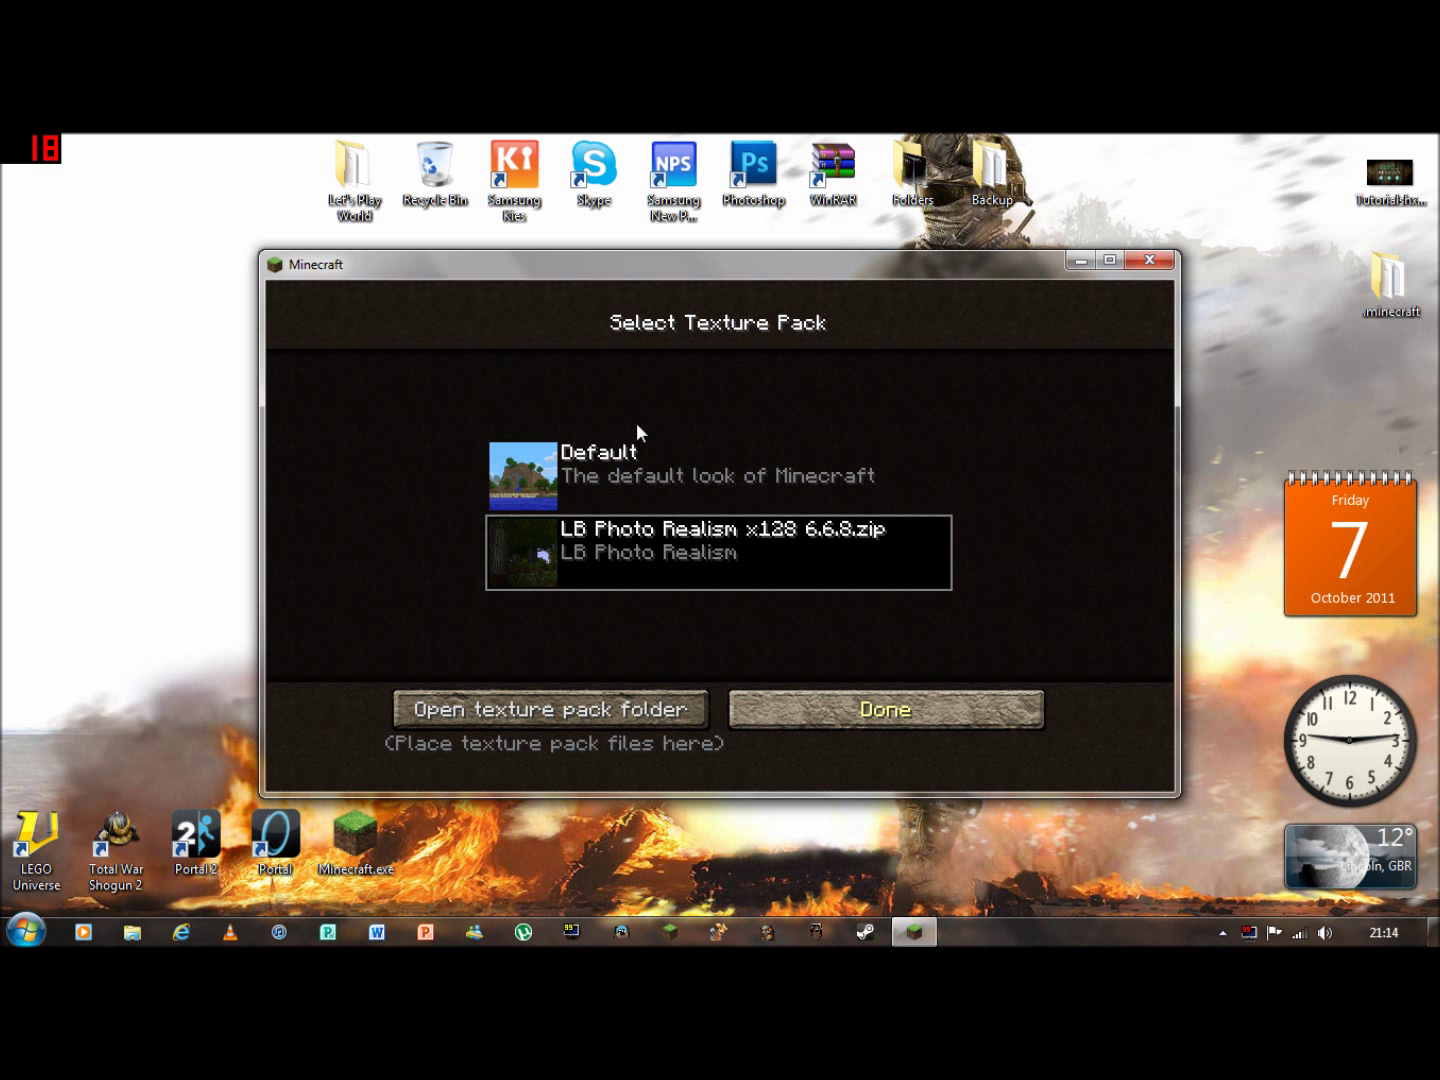
key(Escape)
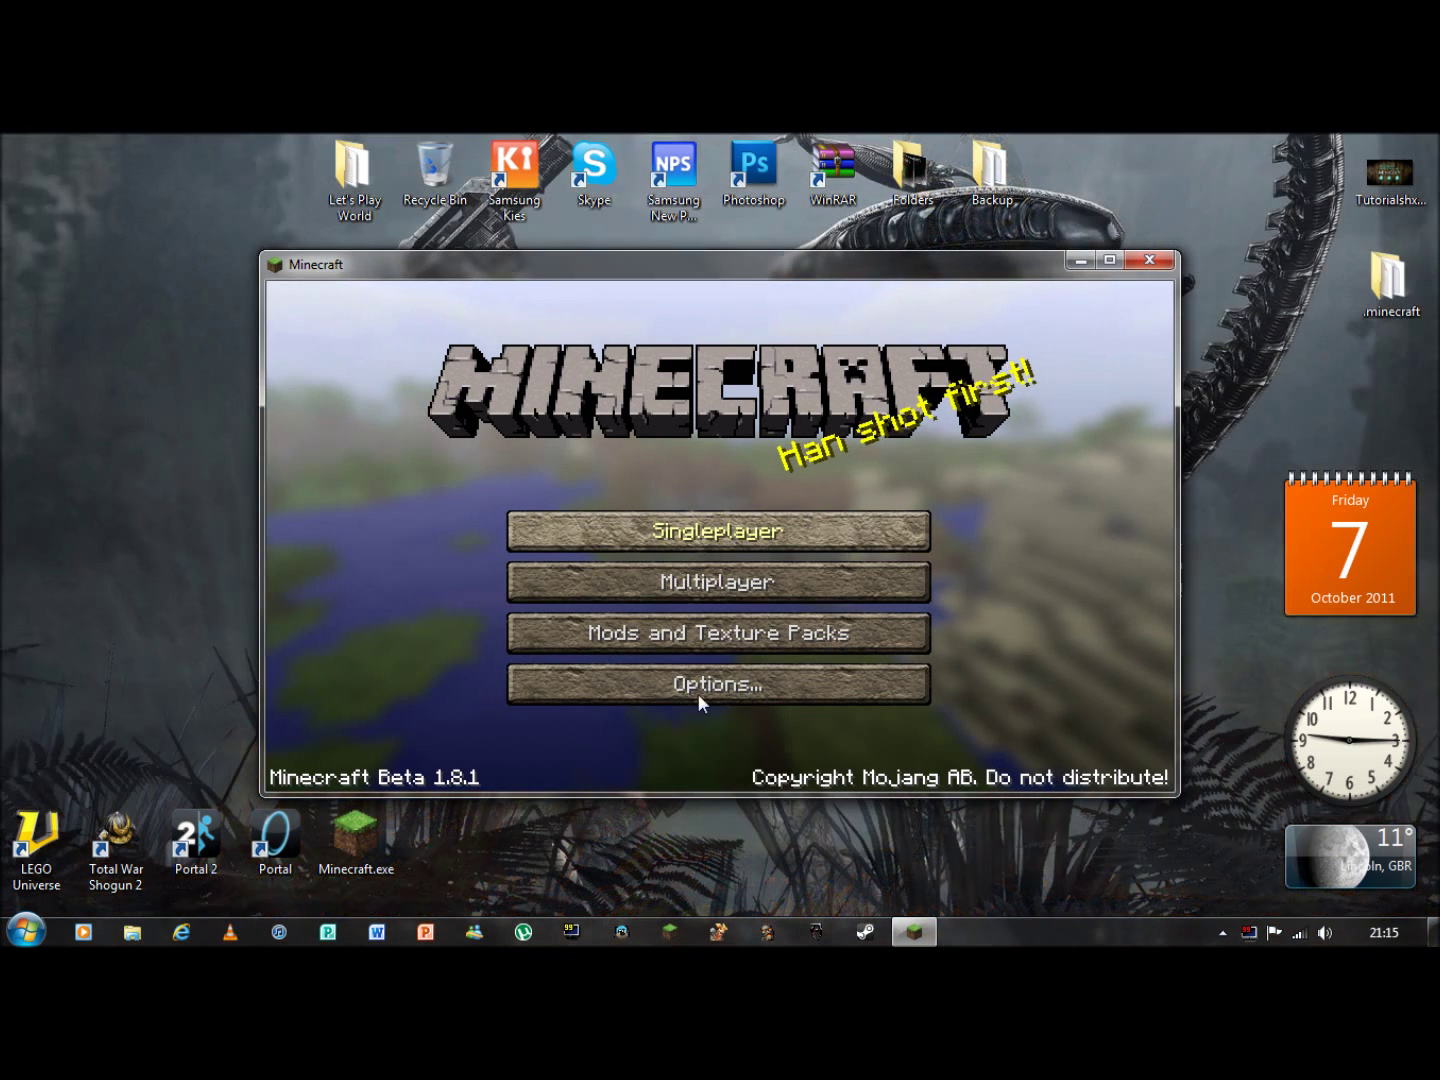
Via Singleplayer > Create New World, rename the world to HD and create it.
click(718, 531)
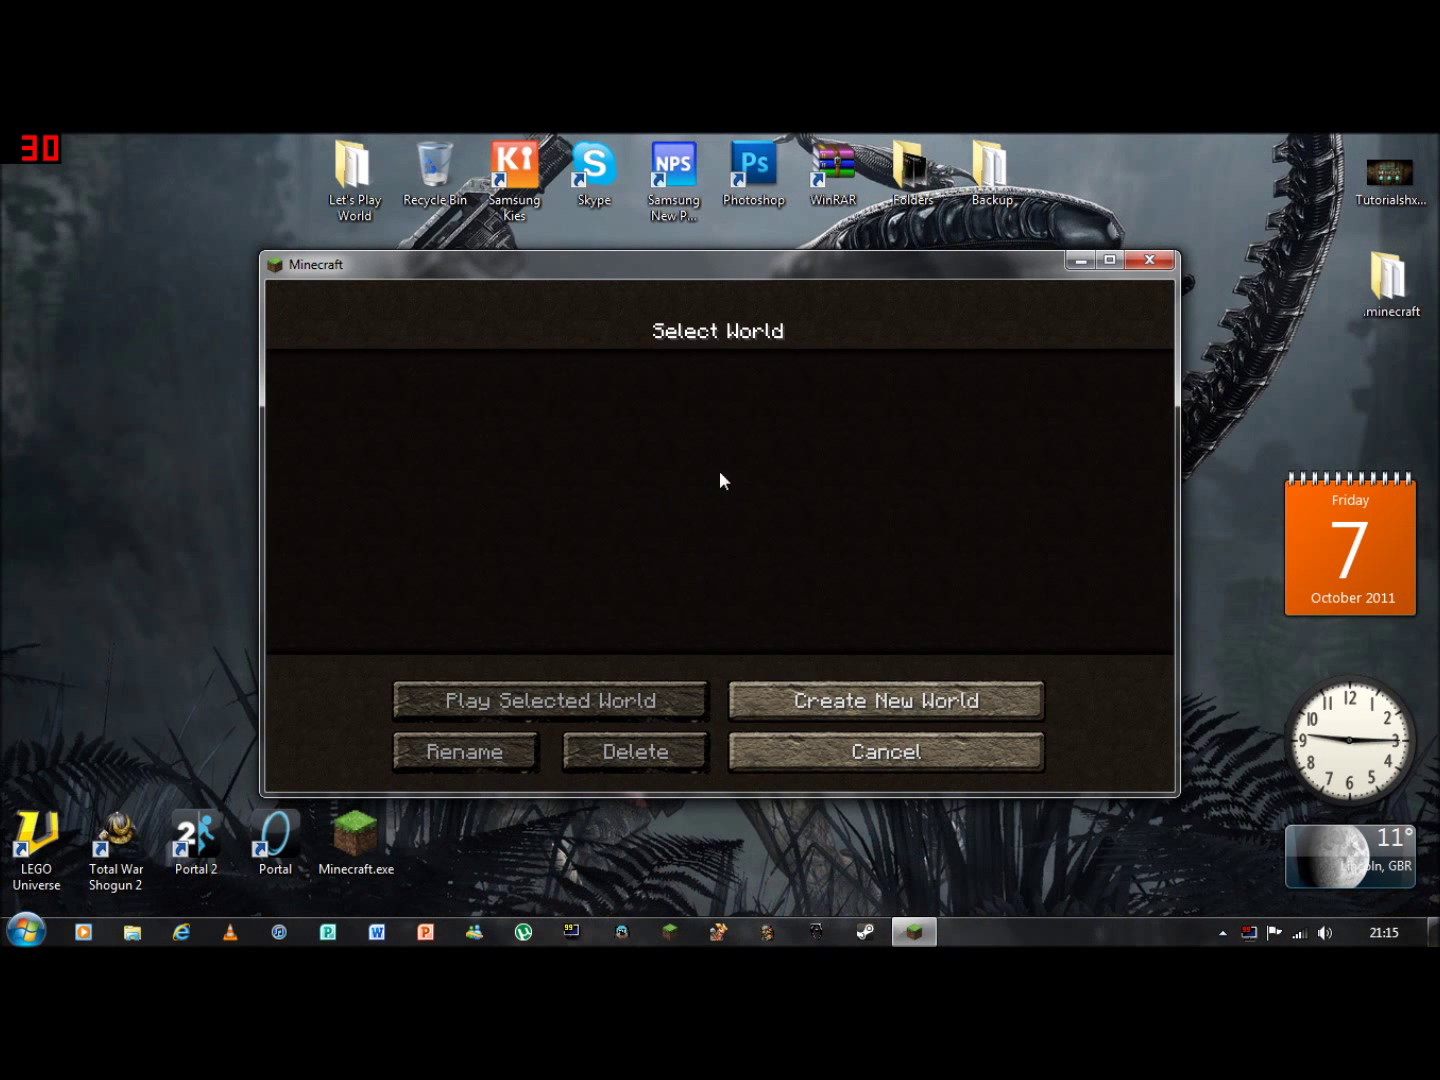
click(851, 699)
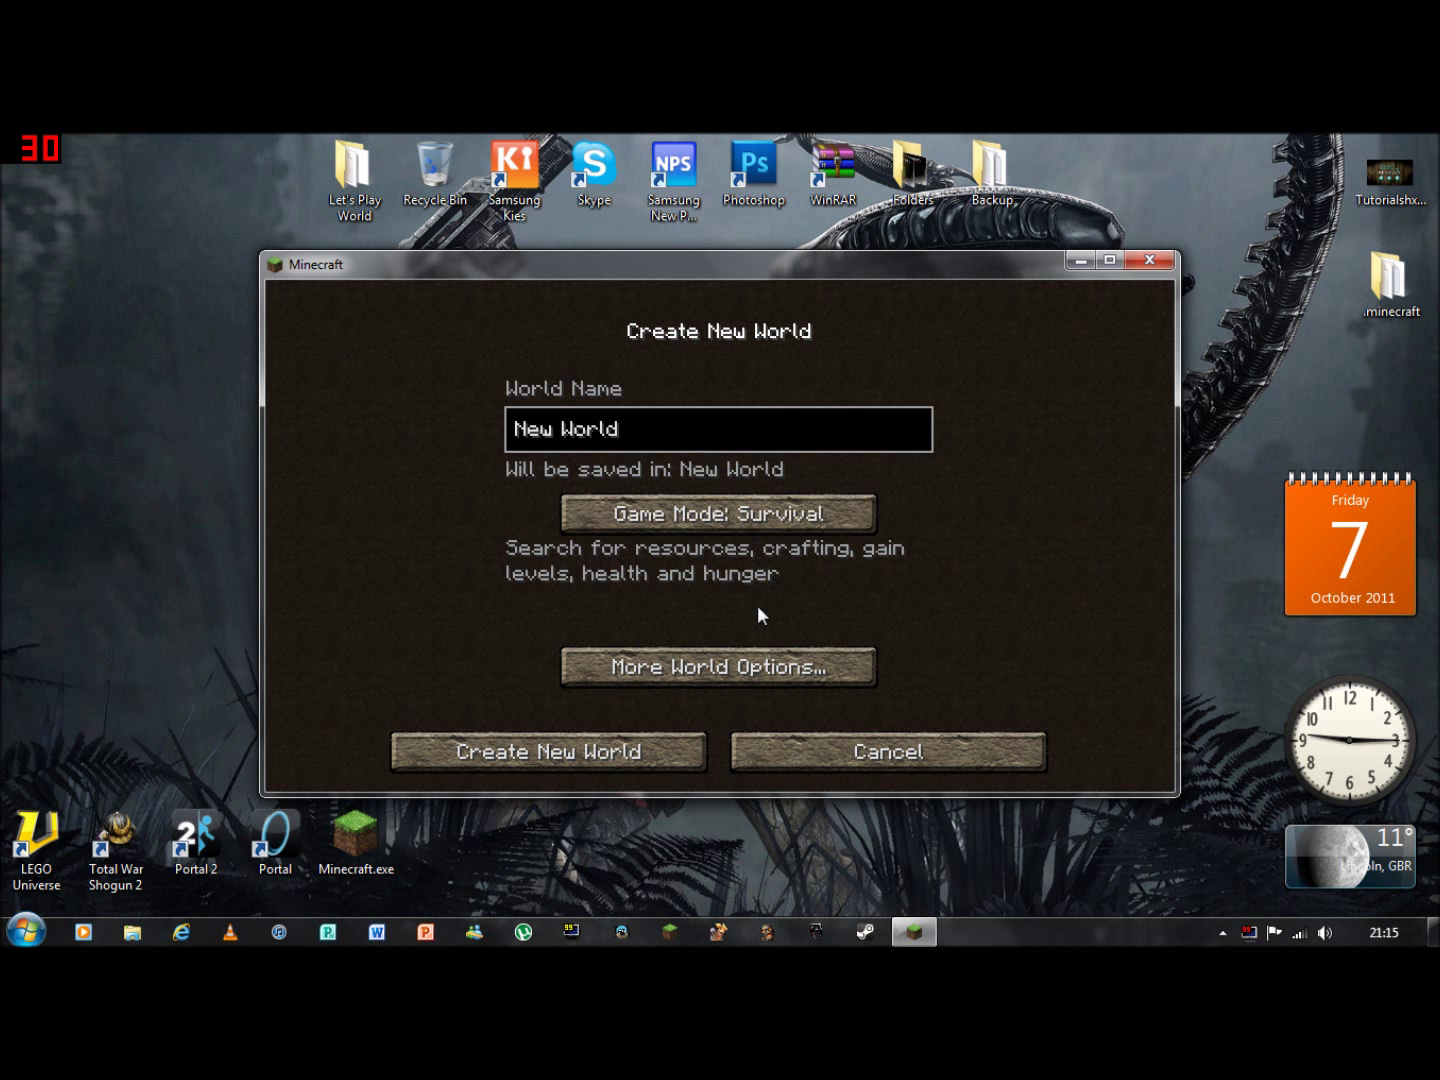
key(BackSpace)
key(BackSpace)
key(BackSpace)
text(HD)
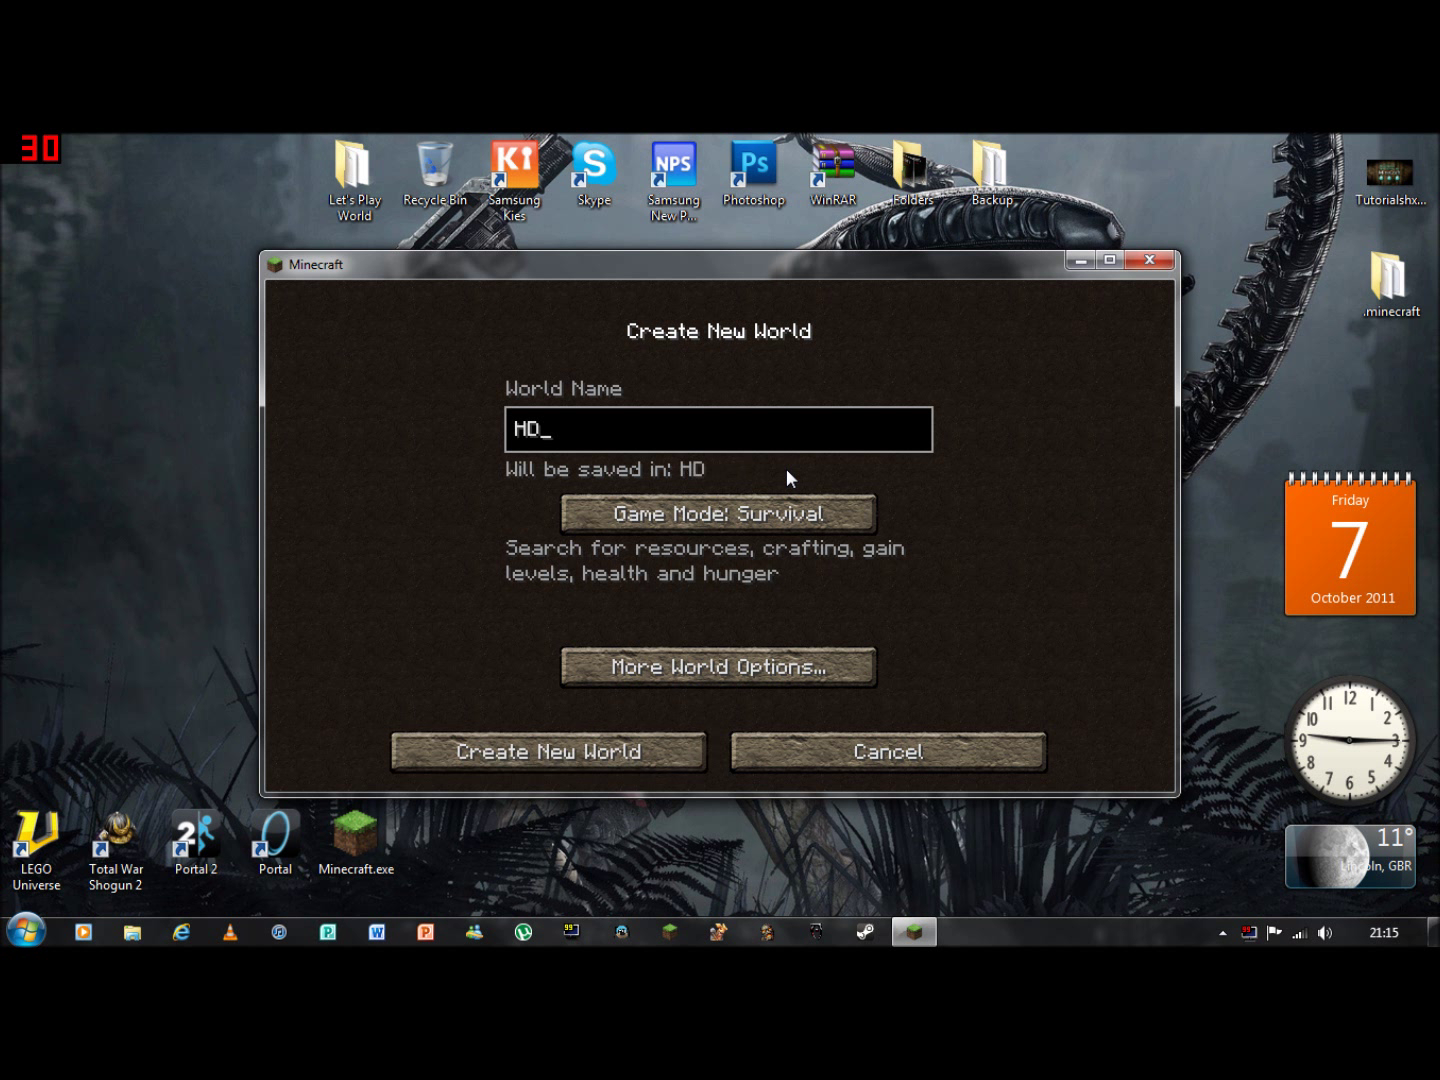
click(573, 761)
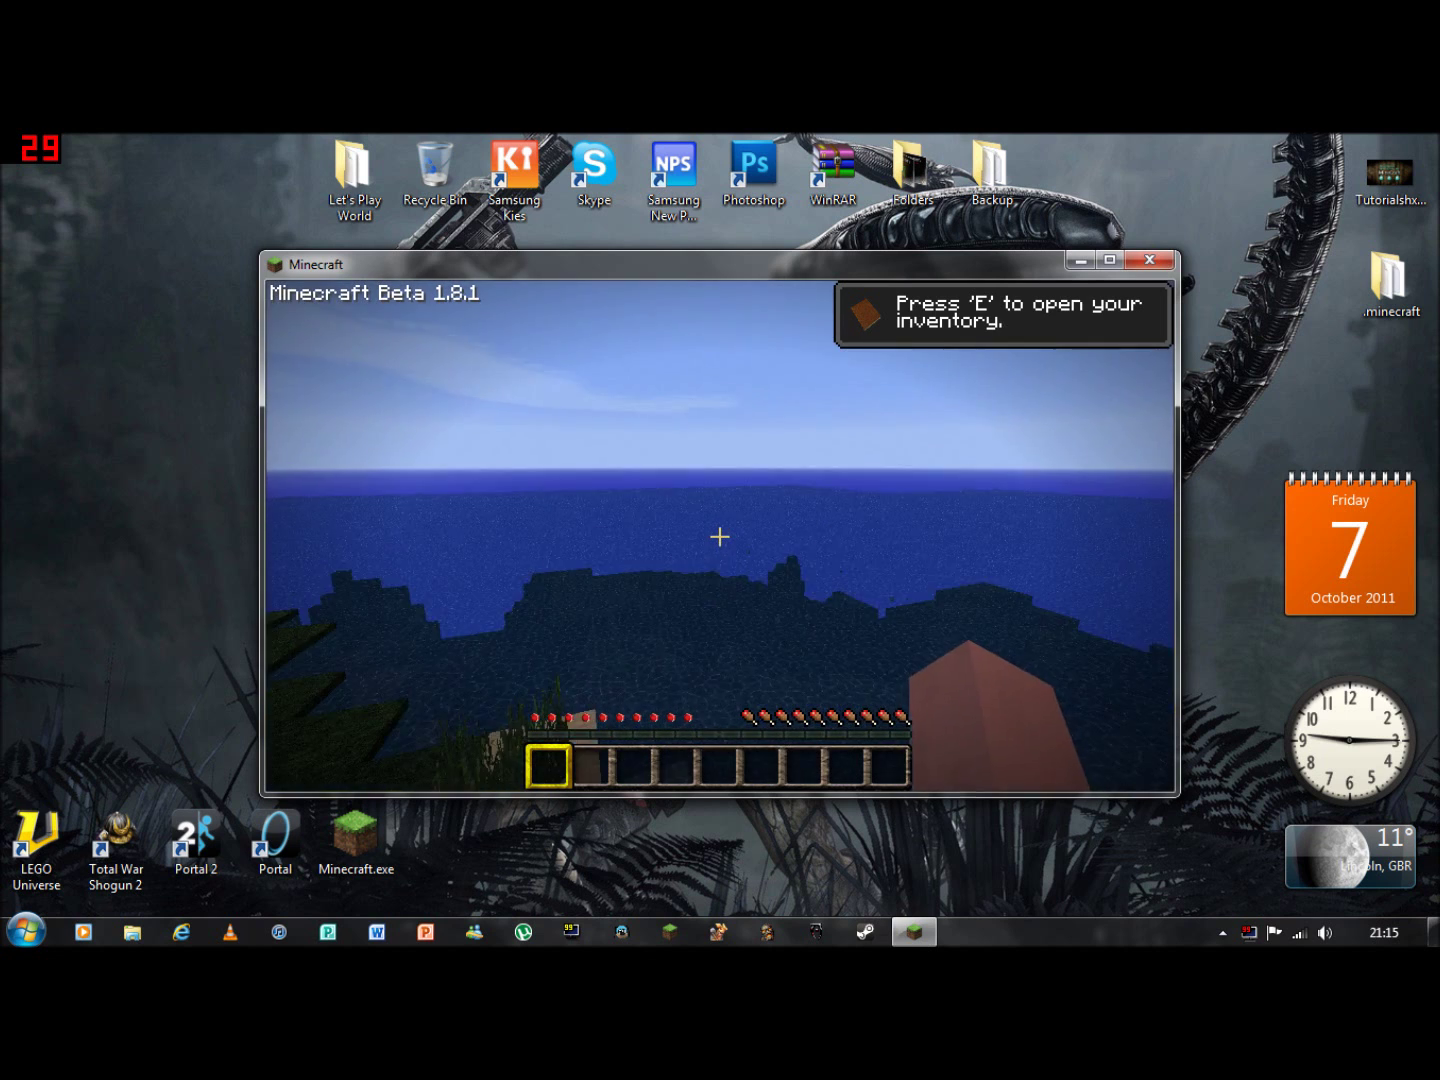
Walk toward the shore, dig up a dirt block, and break several tree leaf blocks.
mouse_move(718, 537)
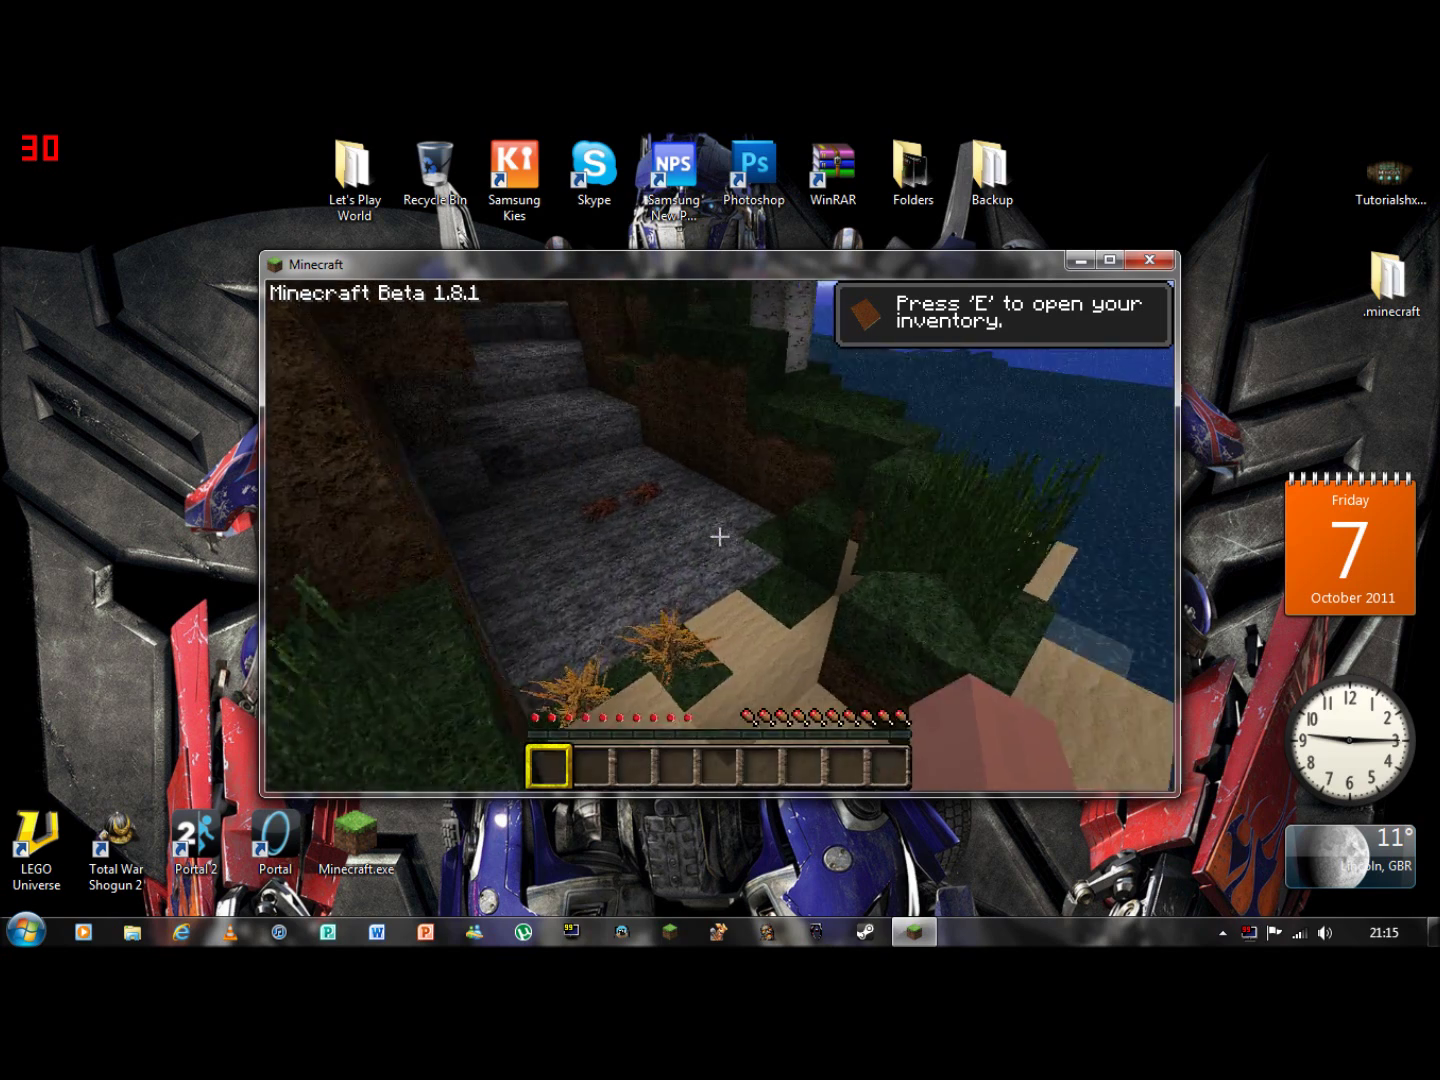
click(719, 537)
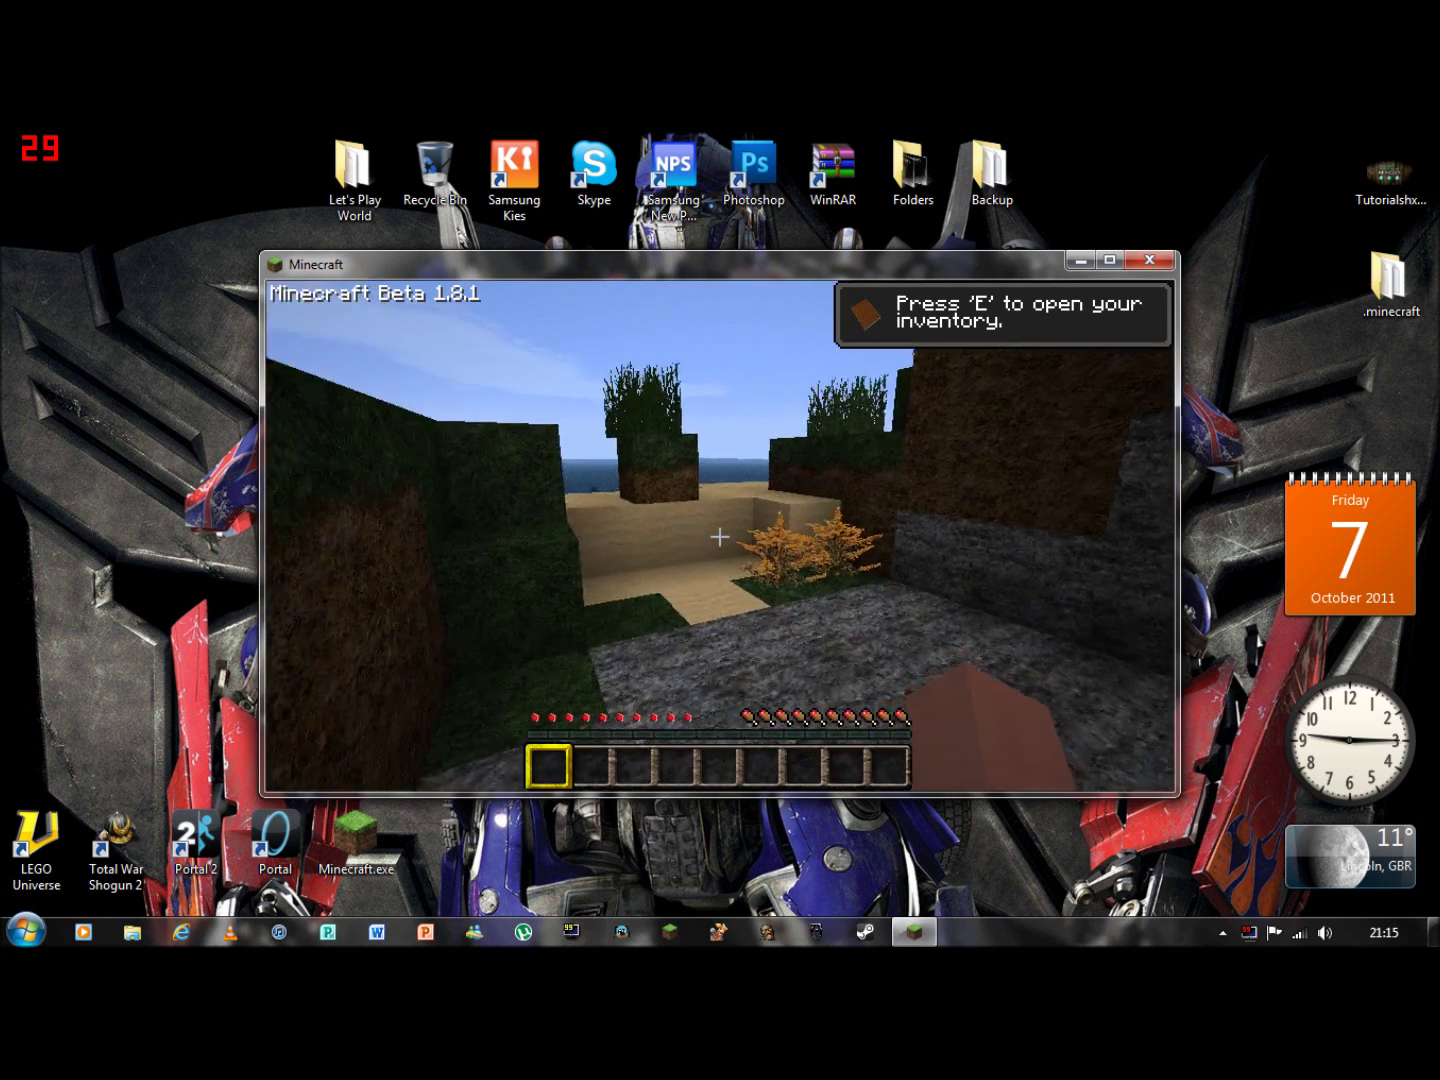
key(w)
click(719, 536)
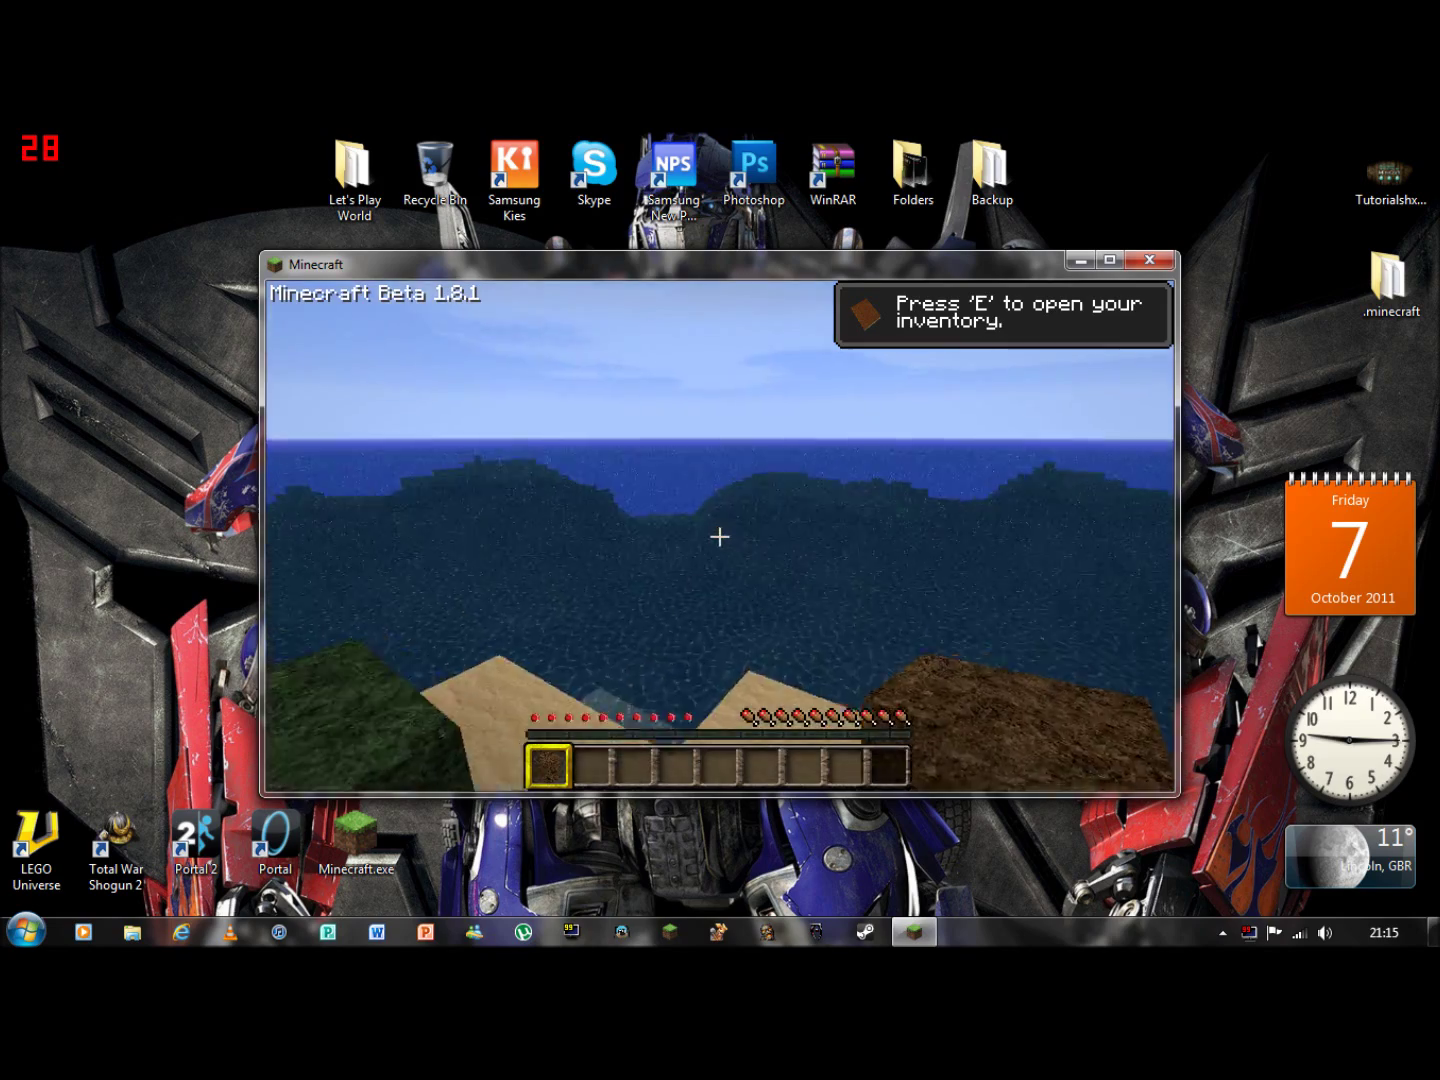
scroll(719, 537, down, 1)
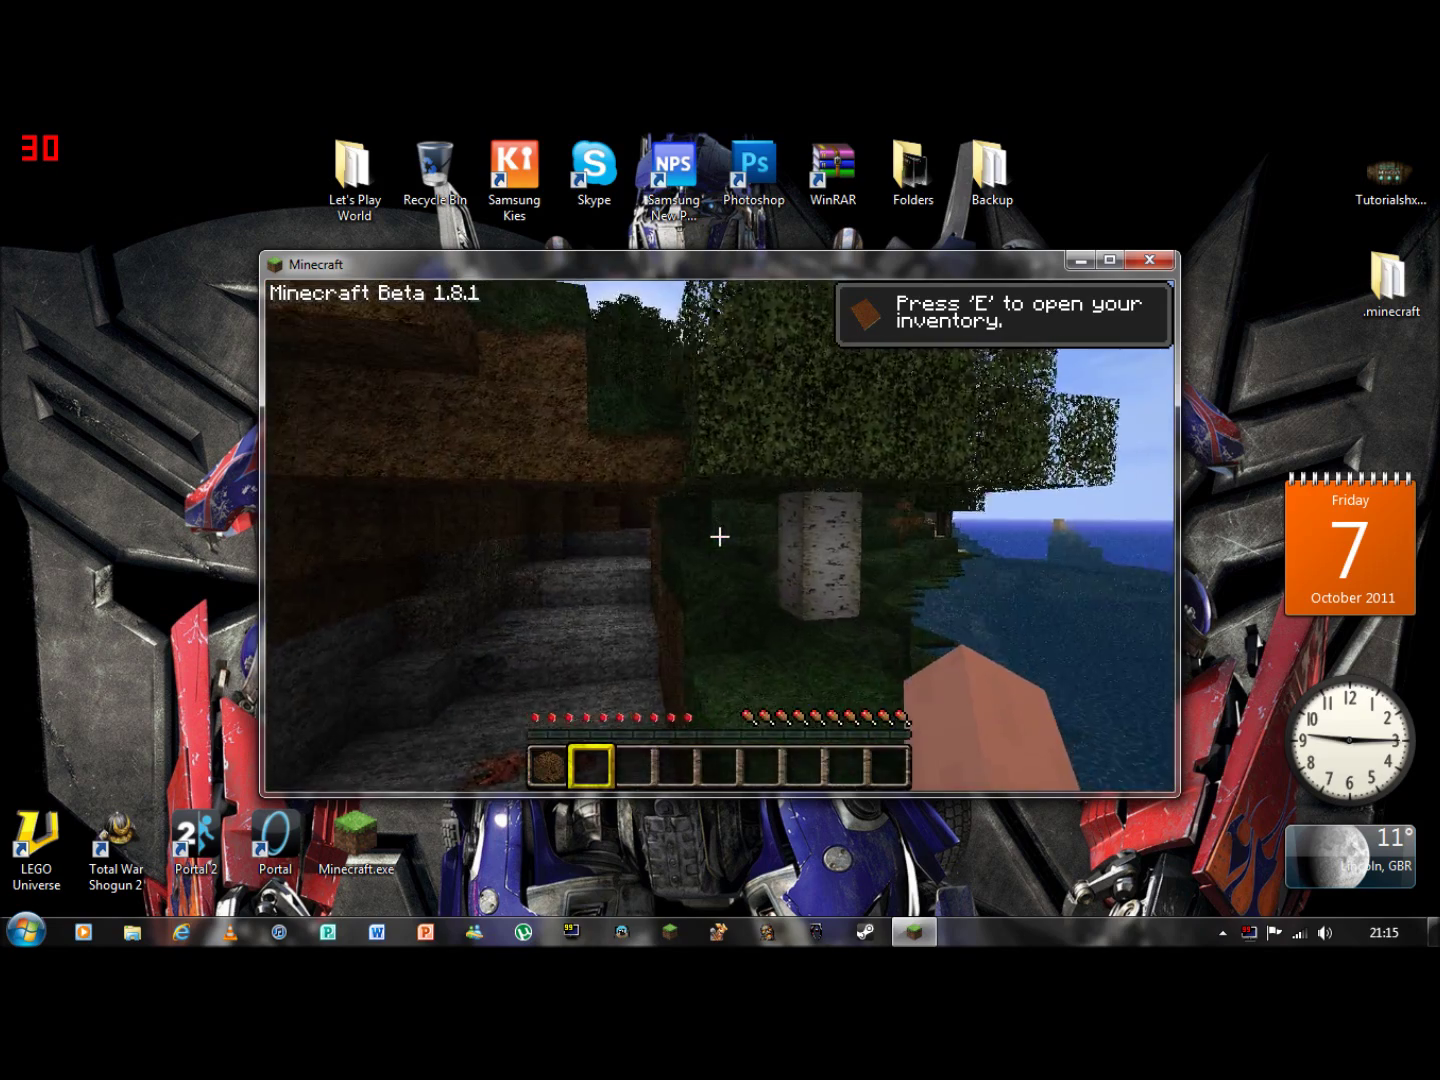
click(719, 536)
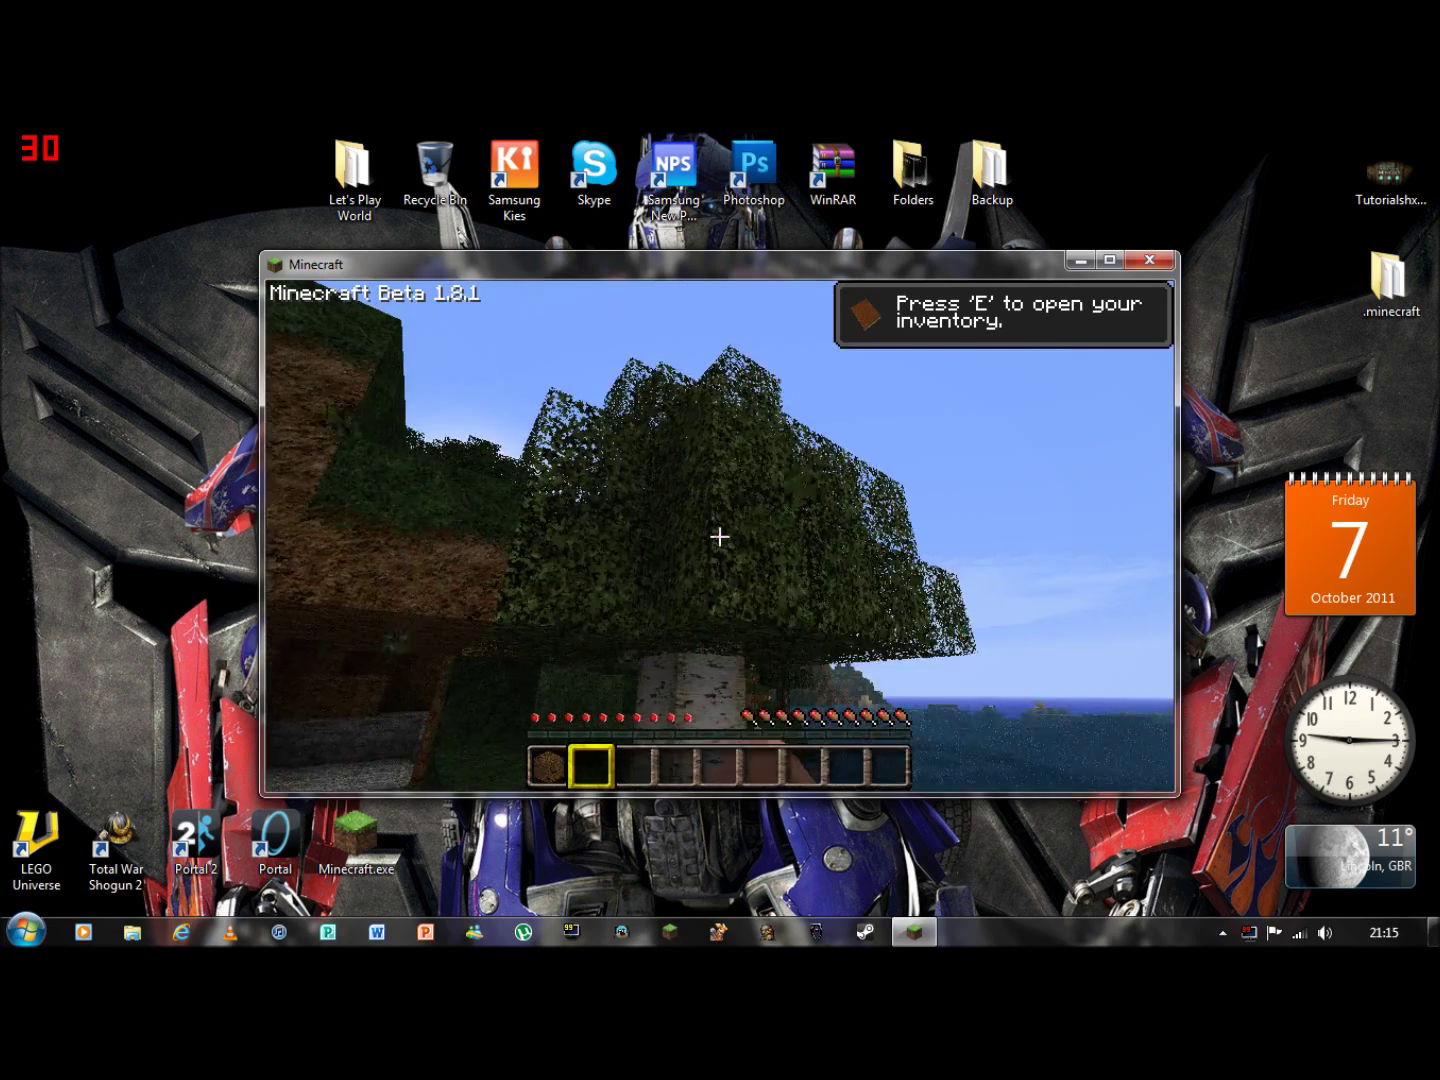
click(719, 536)
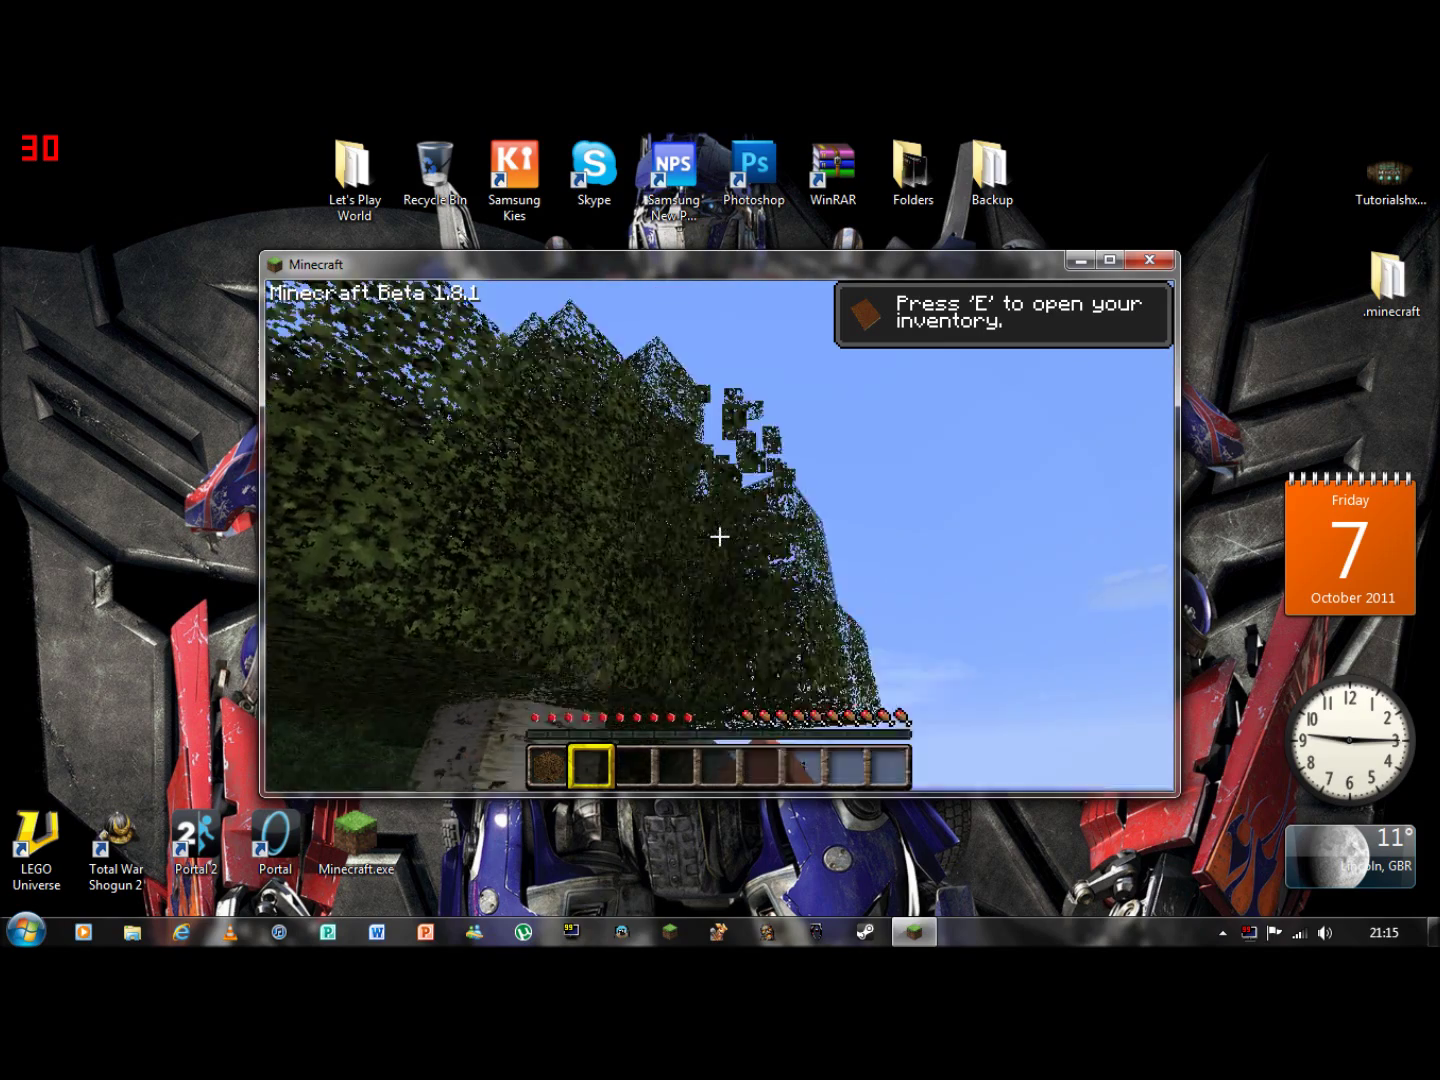
click(719, 536)
click(719, 537)
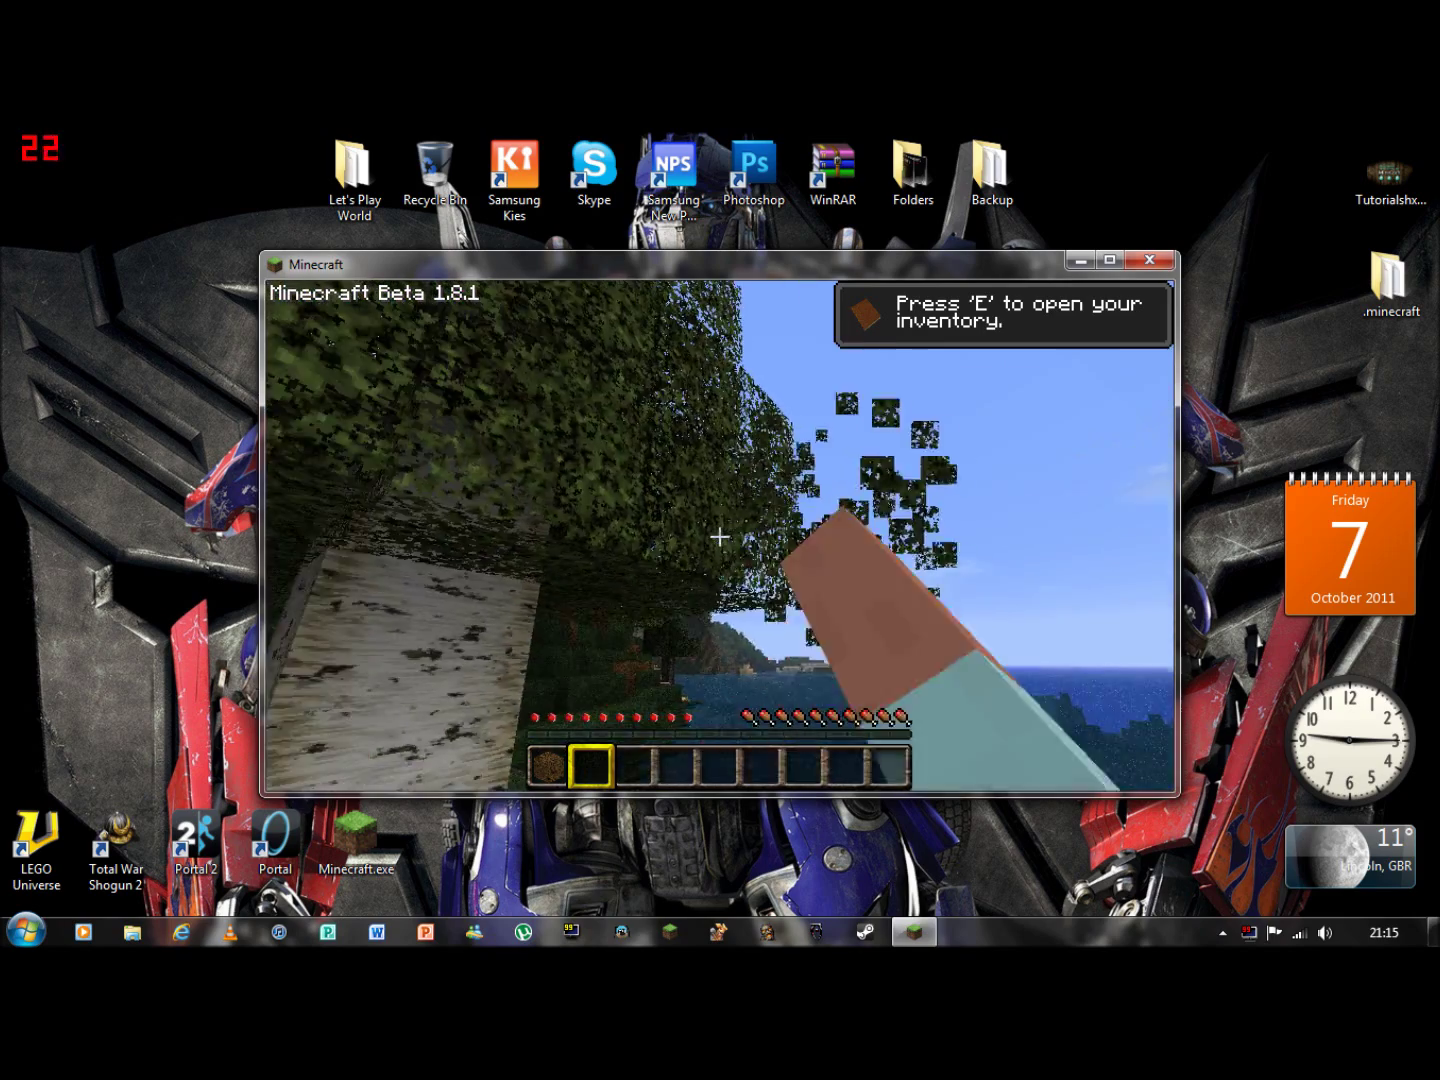